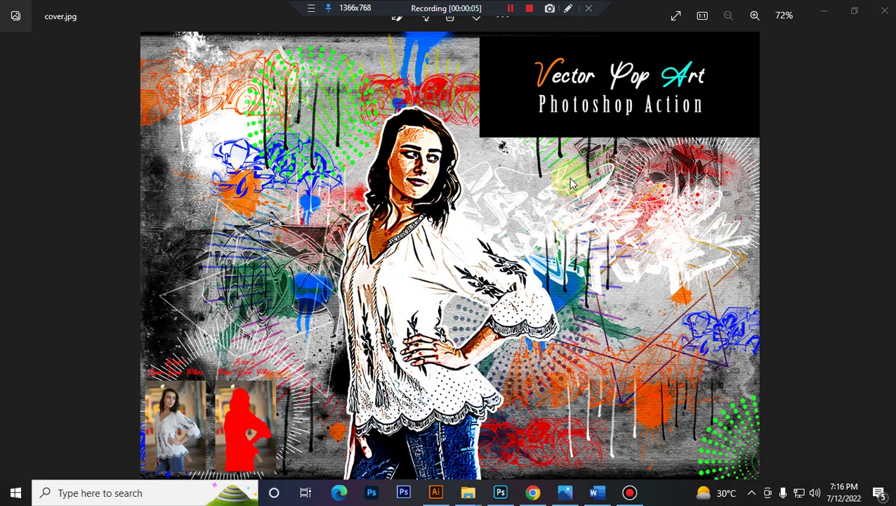
Step: Switch from the cover.jpg preview in Photos to Photoshop's home screen
{"action": "left_click", "coordinate": [500, 492]}
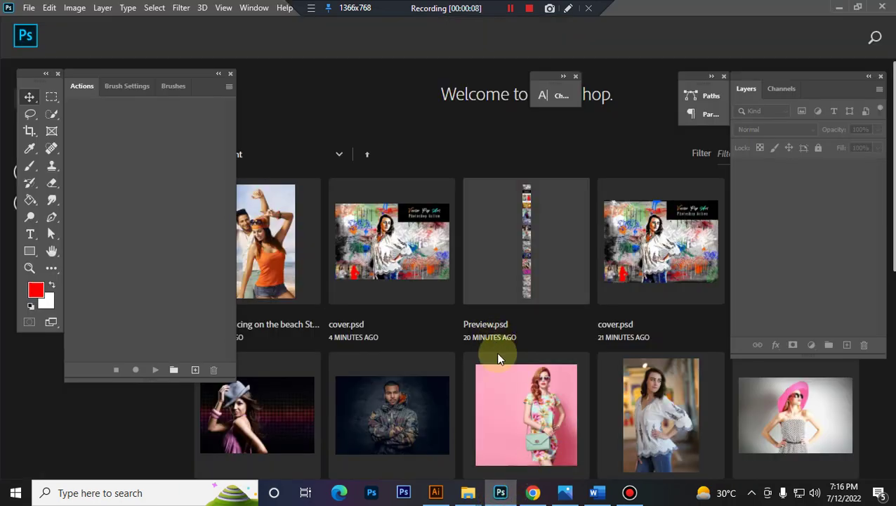
Step: Load the Vector Pop Art Photoshop Action set into Photoshop from the download folder
{"action": "mouse_move", "coordinate": [467, 493]}
{"action": "left_click", "coordinate": [511, 444]}
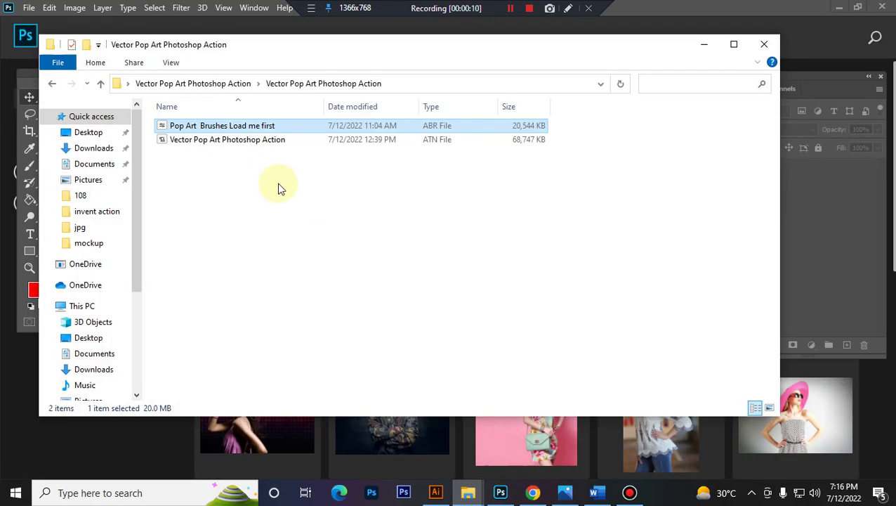
{"action": "left_click", "coordinate": [246, 141]}
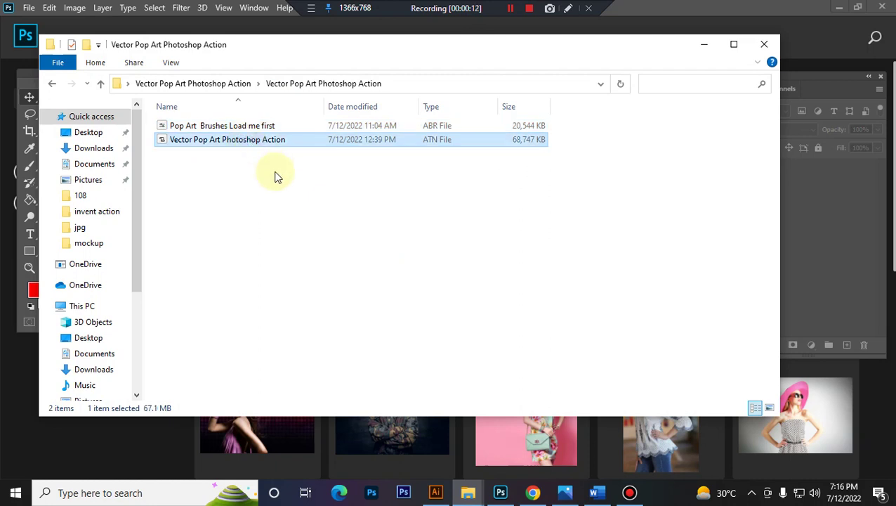
{"action": "double_click", "coordinate": [254, 141]}
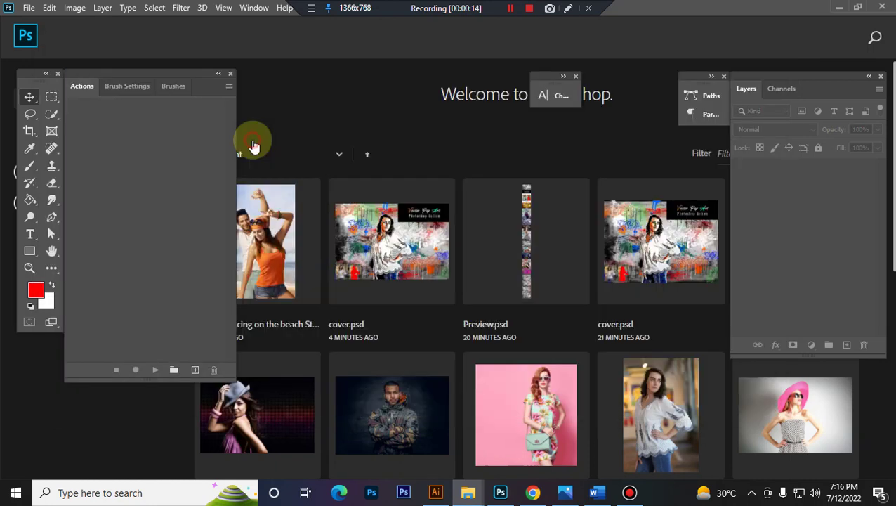
Step: Load the Pop Art Brushes .abr file into Photoshop
{"action": "left_click", "coordinate": [468, 492]}
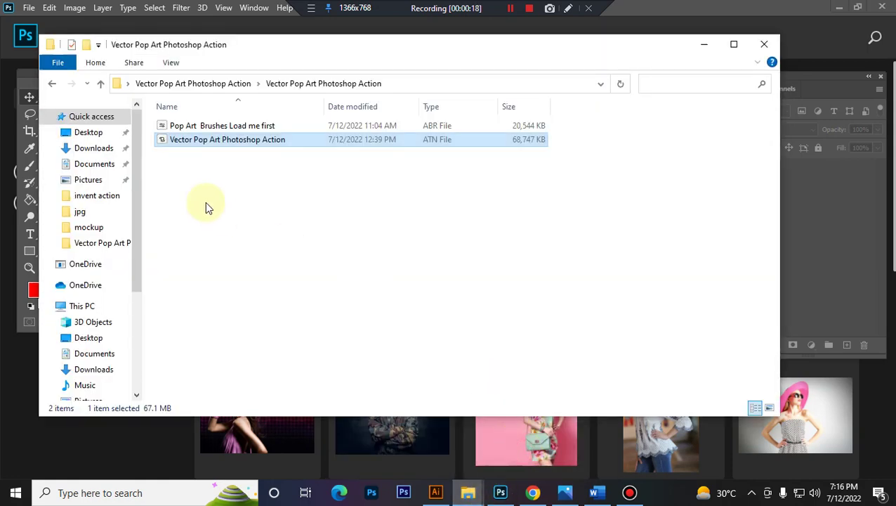
{"action": "left_click", "coordinate": [256, 125]}
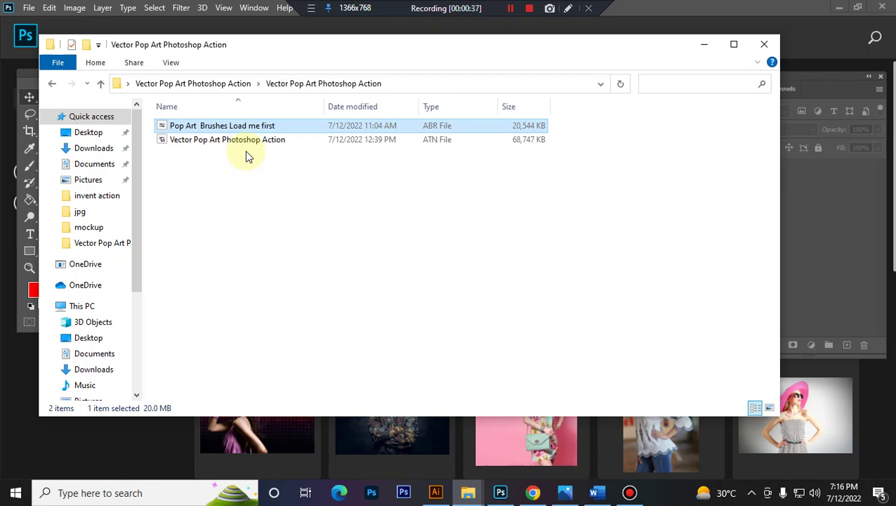
{"action": "left_click", "coordinate": [286, 127]}
{"action": "double_click", "coordinate": [307, 125]}
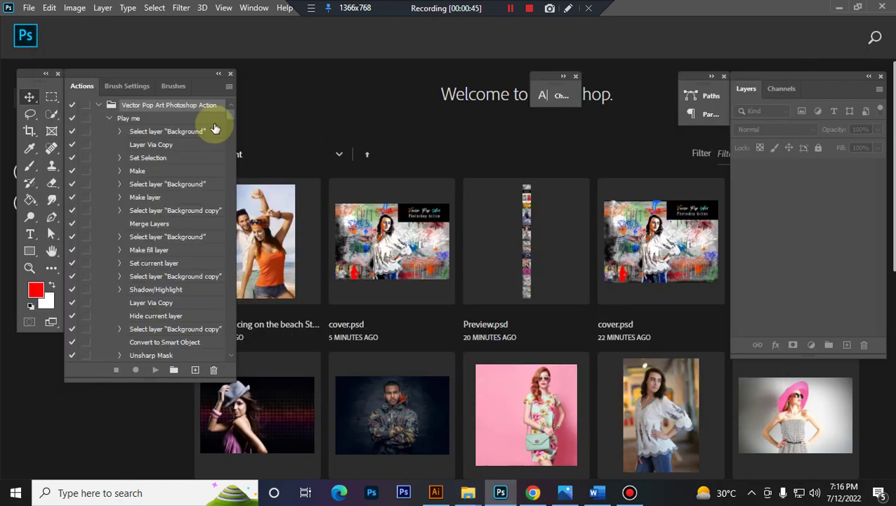
Step: Select the Play me action and drag 'Couple dancing on the beach Stock Photo 01' from folder 108 into Photoshop
{"action": "left_click", "coordinate": [164, 119]}
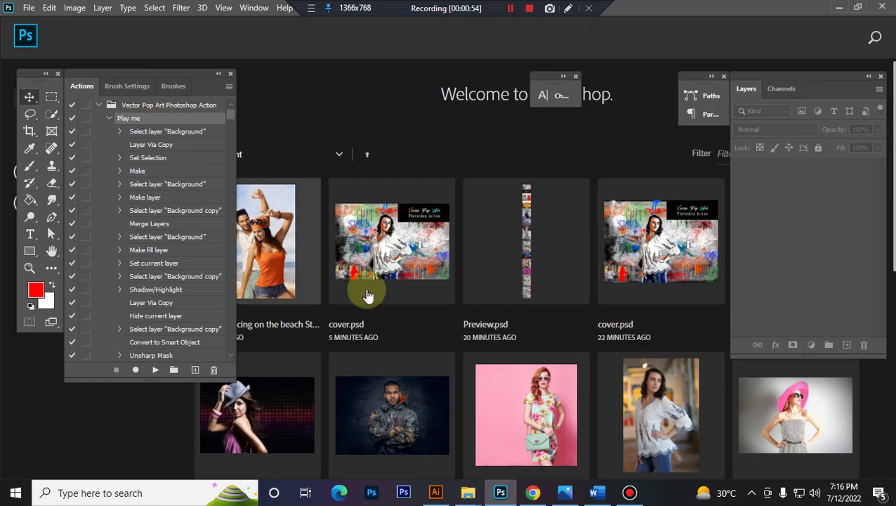
{"action": "mouse_move", "coordinate": [468, 493]}
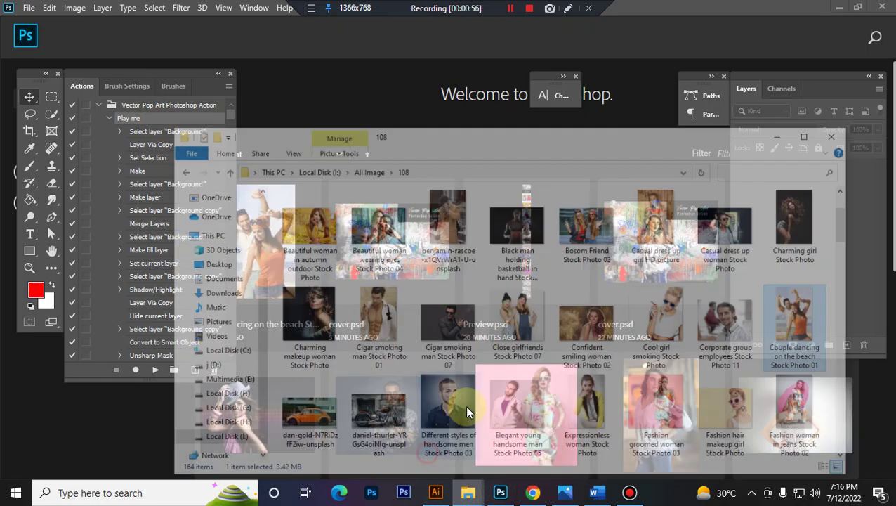
{"action": "left_click", "coordinate": [449, 407]}
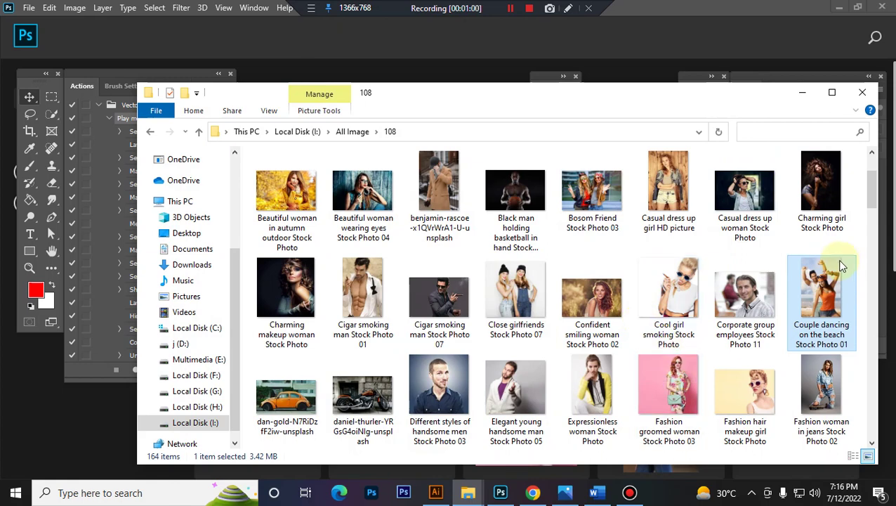
{"action": "left_click_drag", "start_coordinate": [821, 285], "coordinate": [702, 56]}
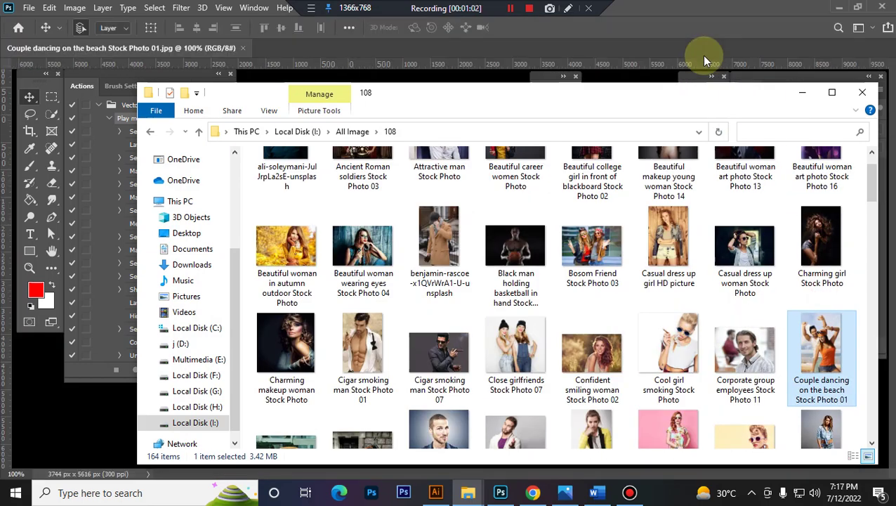
{"action": "left_click", "coordinate": [802, 92]}
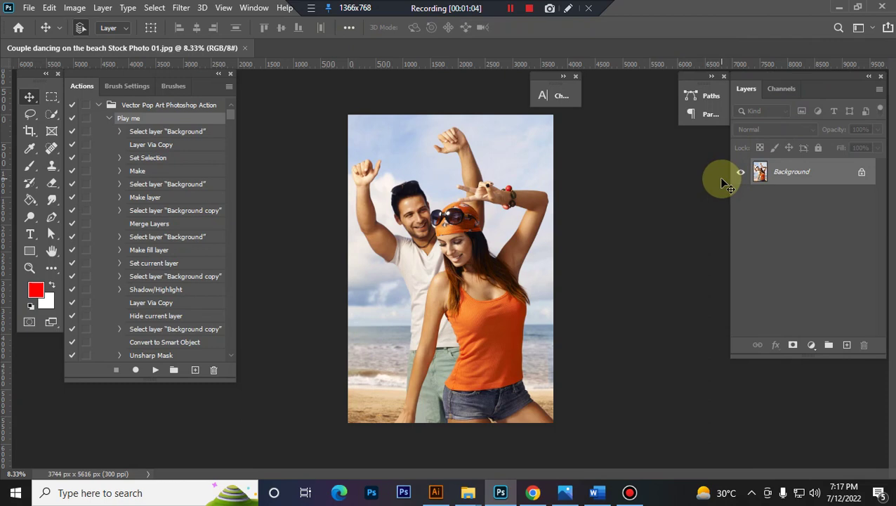
Step: Select the dancing couple as the subject and add a new layer named 'paint'
{"action": "left_click", "coordinate": [52, 114]}
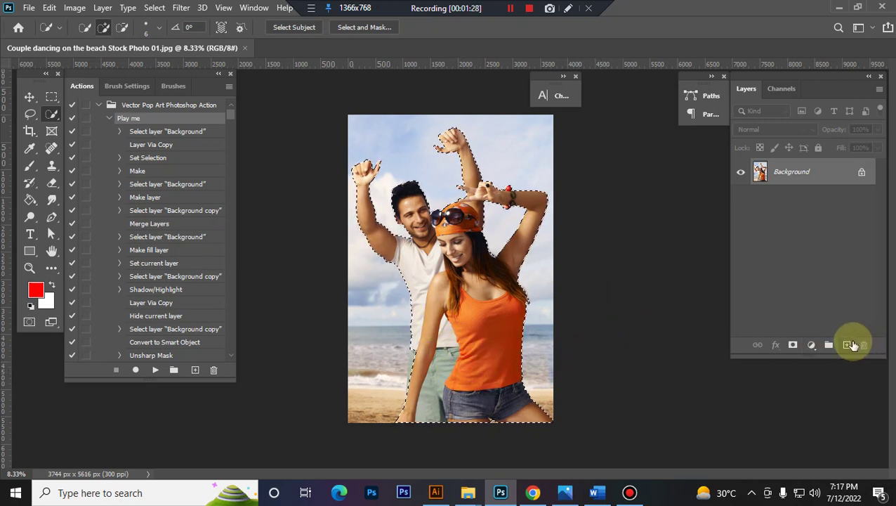
{"action": "left_click", "coordinate": [847, 345]}
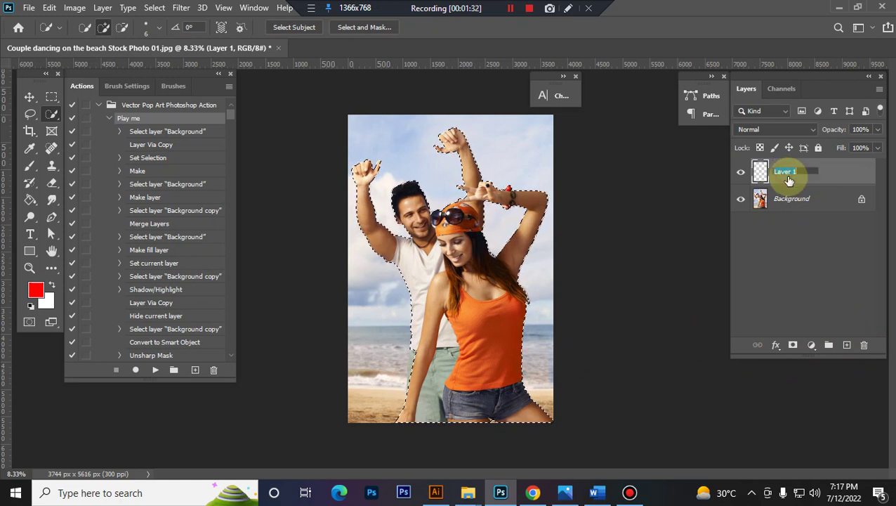
{"action": "type", "text": "paint"}
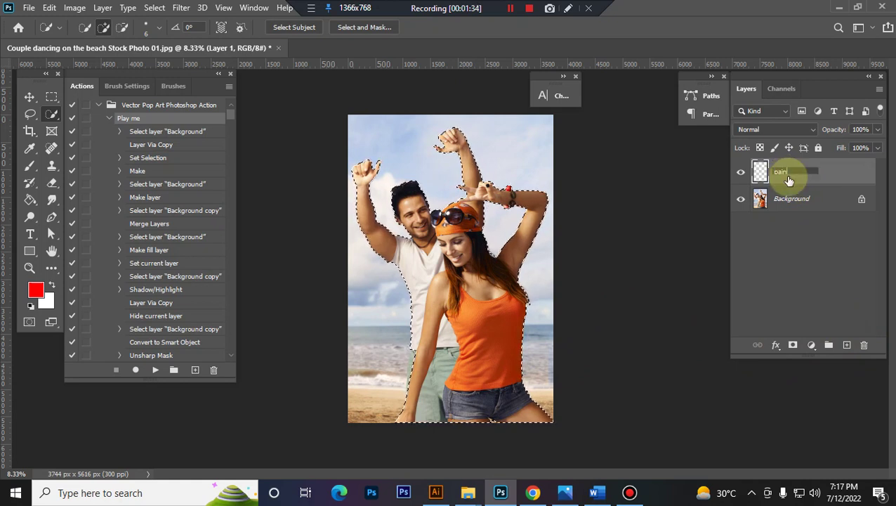
{"action": "left_click", "coordinate": [843, 180]}
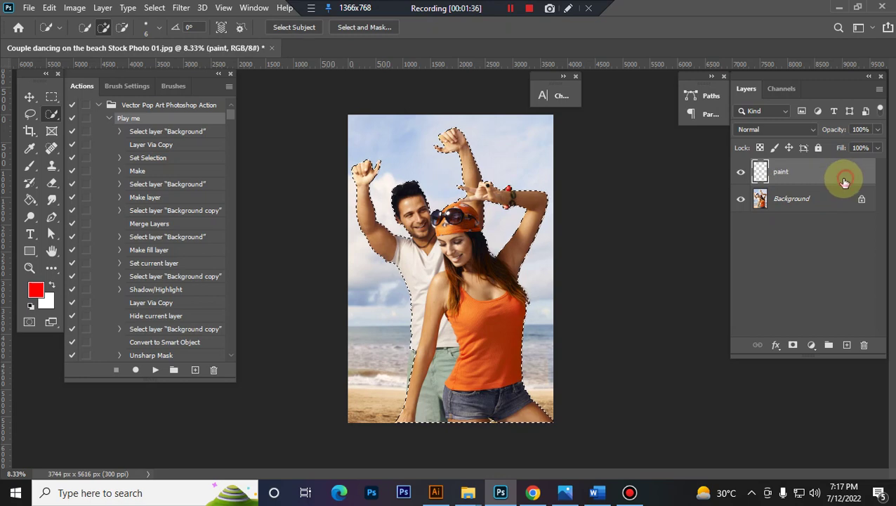
Step: Fill the couple selection red on the paint layer and deselect
{"action": "left_click", "coordinate": [36, 198]}
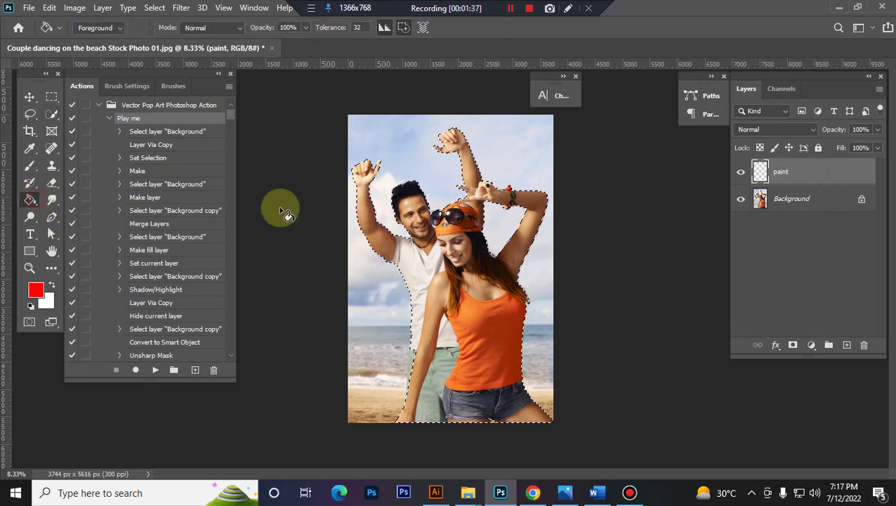
{"action": "left_click", "coordinate": [418, 235]}
{"action": "left_click", "coordinate": [29, 98]}
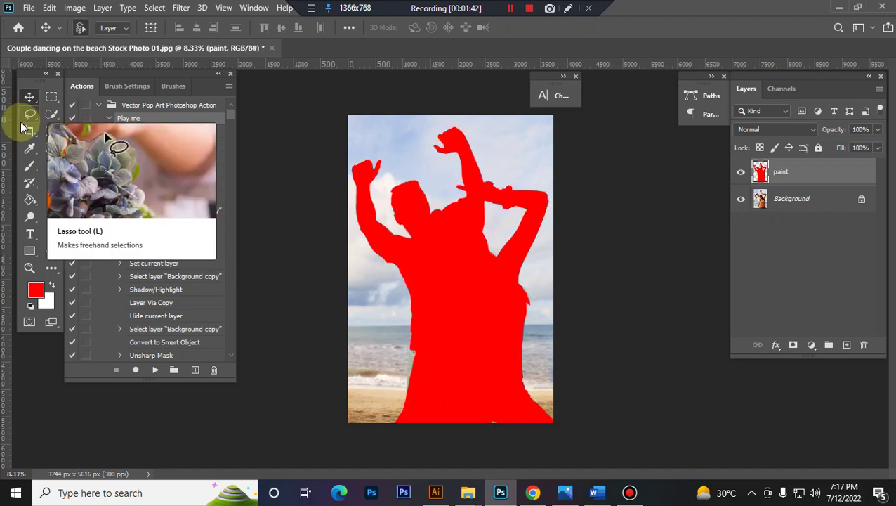
{"action": "key", "text": "ctrl+d"}
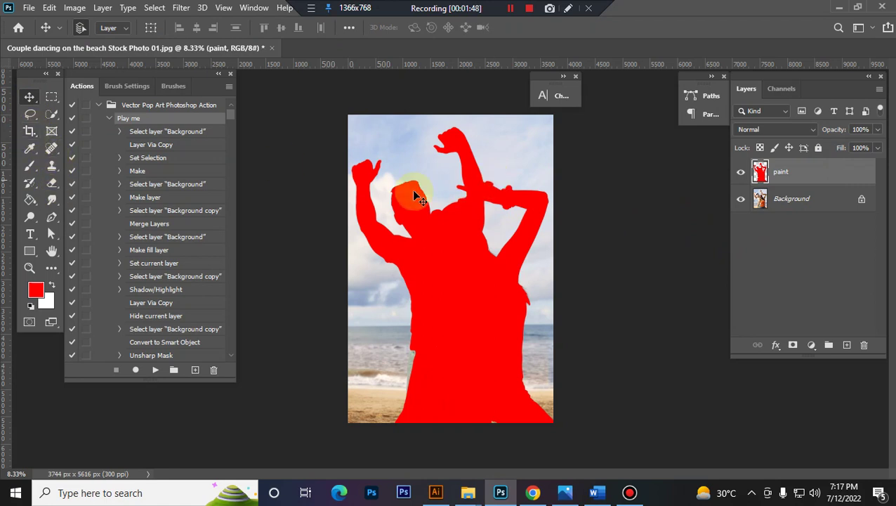
{"action": "left_click", "coordinate": [30, 134]}
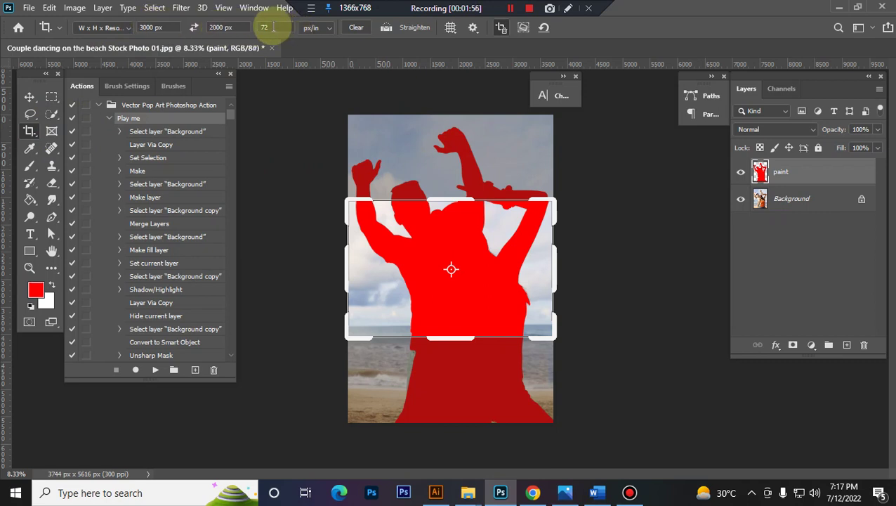
Step: Crop the canvas to 3000 × 2000 px at 72 ppi, enlarging the box around the photo
{"action": "left_click", "coordinate": [506, 264]}
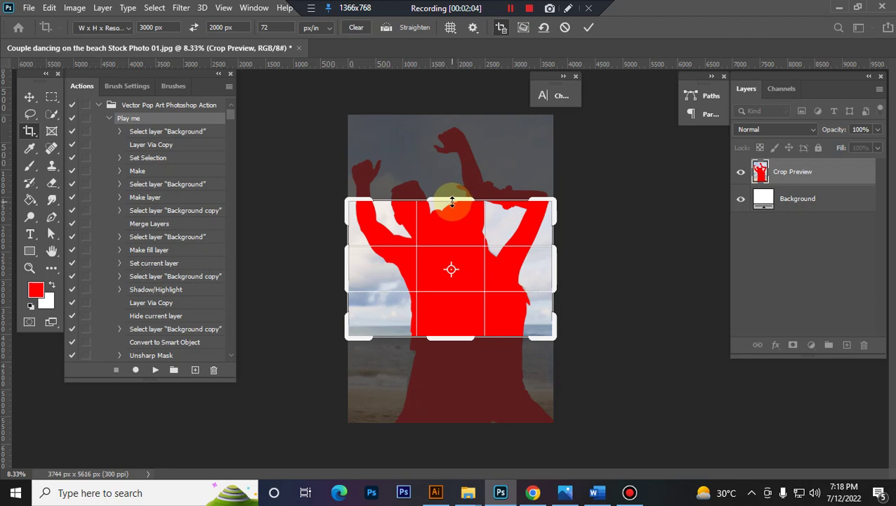
{"action": "mouse_move", "coordinate": [452, 201]}
{"action": "left_mouse_down"}
{"action": "mouse_move", "coordinate": [461, 126]}
{"action": "mouse_move", "coordinate": [449, 118]}
{"action": "left_mouse_up"}
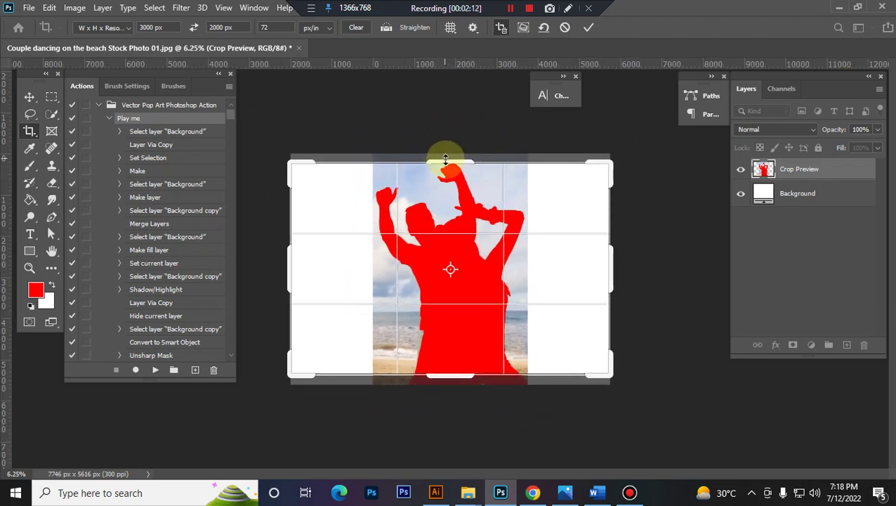
{"action": "left_click_drag", "start_coordinate": [444, 154], "coordinate": [449, 140]}
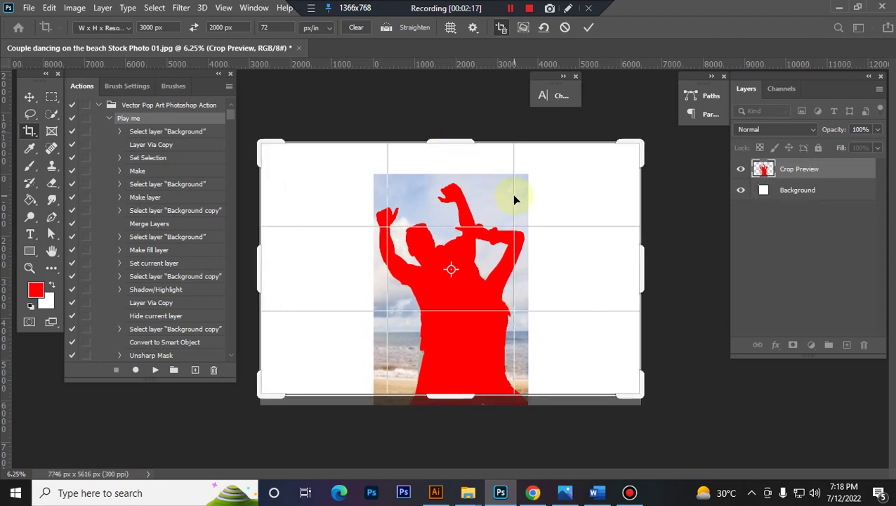
{"action": "double_click", "coordinate": [484, 200]}
Step: Hide the red paint layer and reset the colours to black and white
{"action": "left_click", "coordinate": [28, 96]}
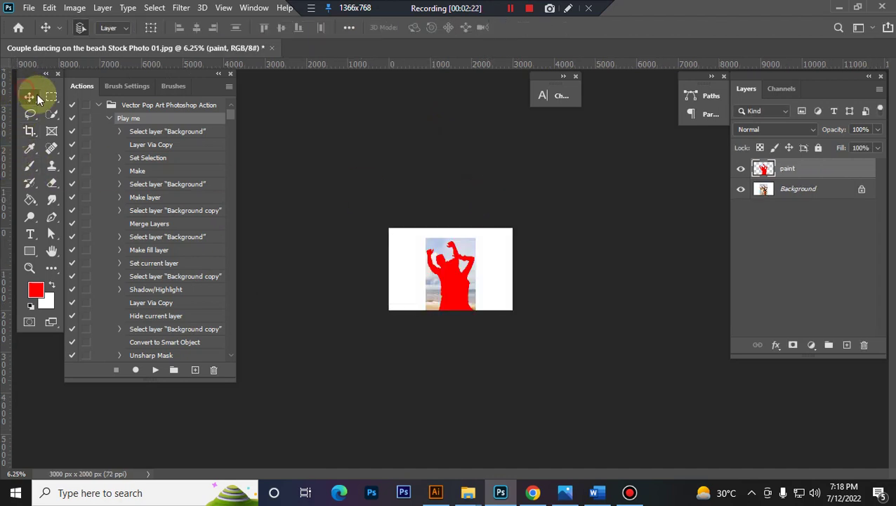
{"action": "left_click", "coordinate": [740, 169]}
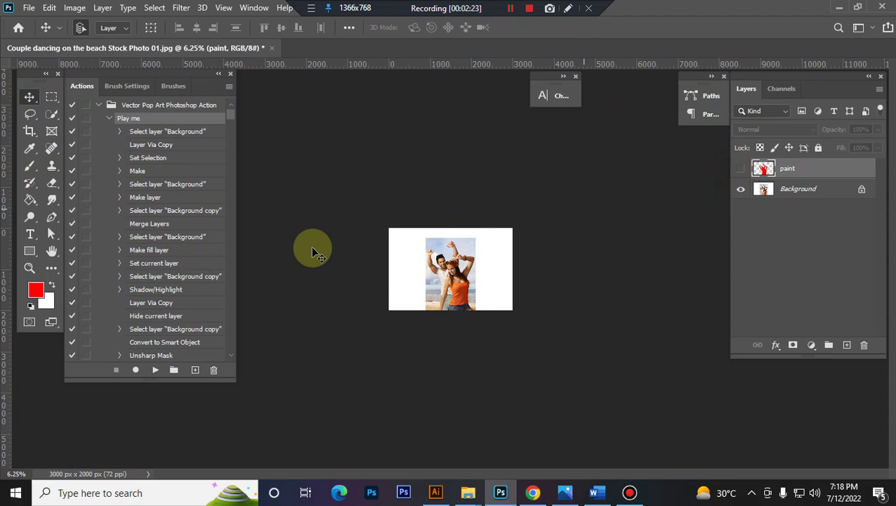
{"action": "left_click", "coordinate": [31, 304]}
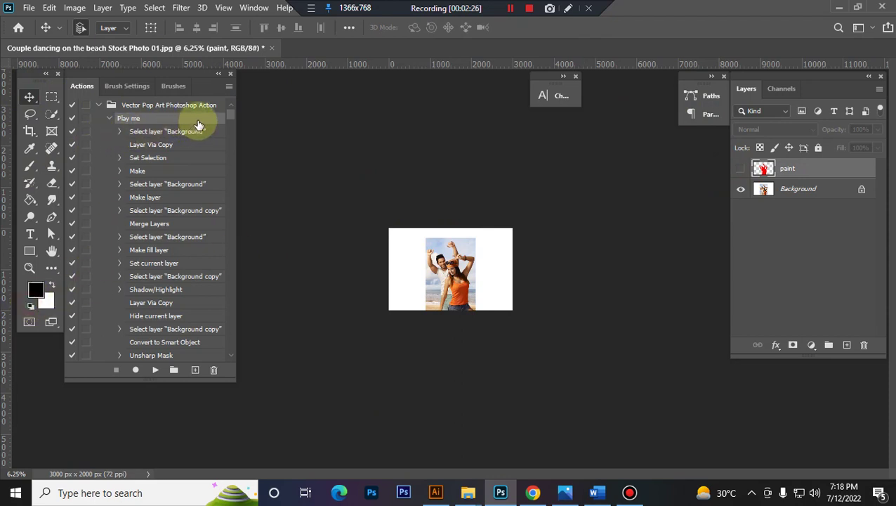
Step: Zoom in and run the Play me action to build the pop-art collage
{"action": "key", "text": "ctrl+plus"}
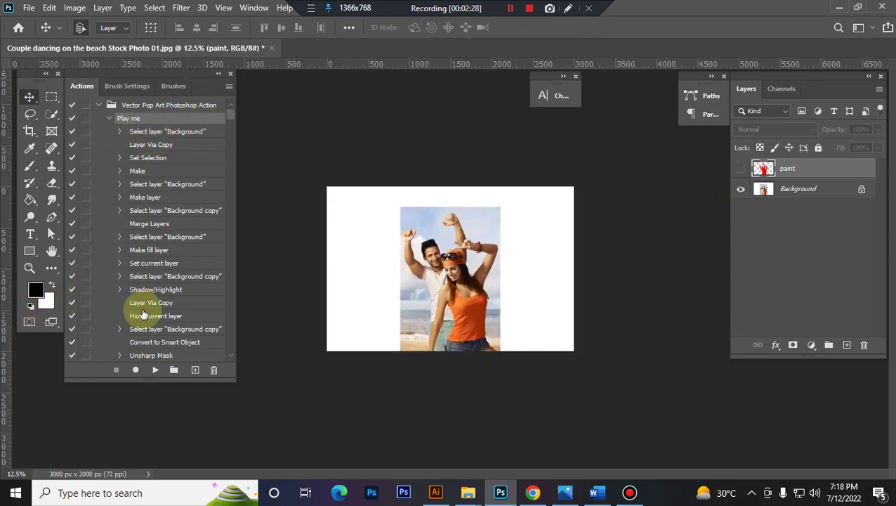
{"action": "left_click", "coordinate": [155, 369]}
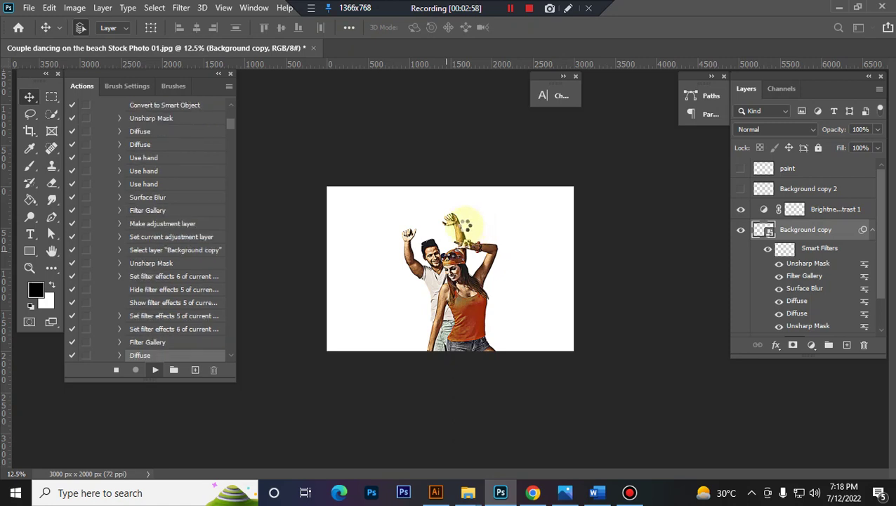
{"action": "left_click", "coordinate": [511, 10]}
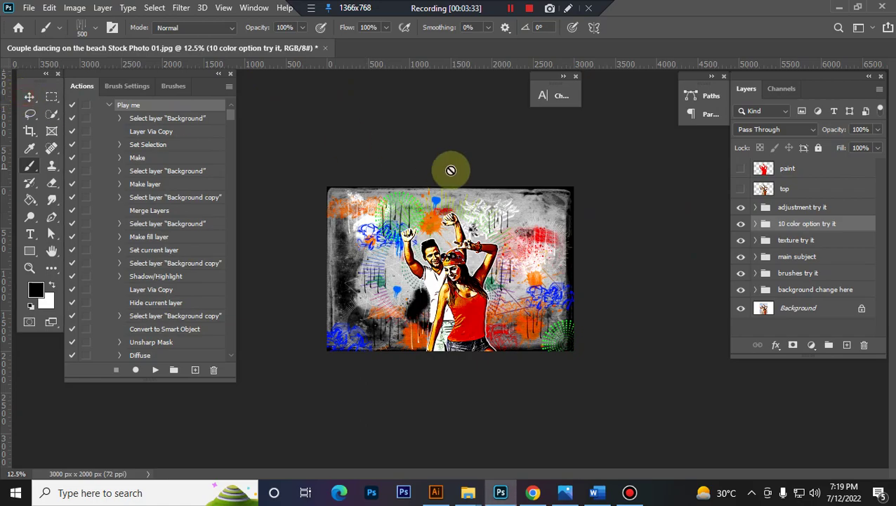
{"action": "key", "text": "ctrl+plus"}
{"action": "key", "text": "ctrl+plus"}
{"action": "key", "text": "ctrl+plus"}
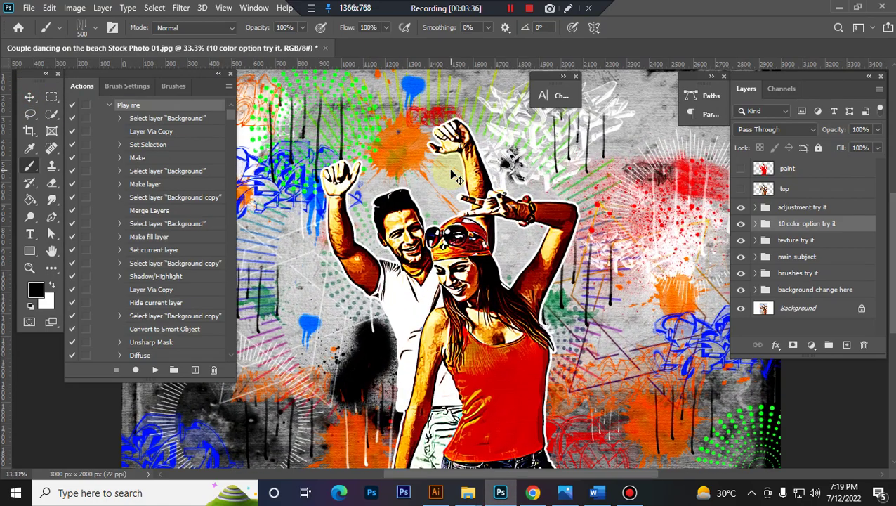
{"action": "key", "text": "ctrl+minus"}
{"action": "key", "text": "ctrl+minus"}
{"action": "key", "text": "ctrl+minus"}
{"action": "key", "text": "ctrl+minus"}
{"action": "key", "text": "ctrl+plus"}
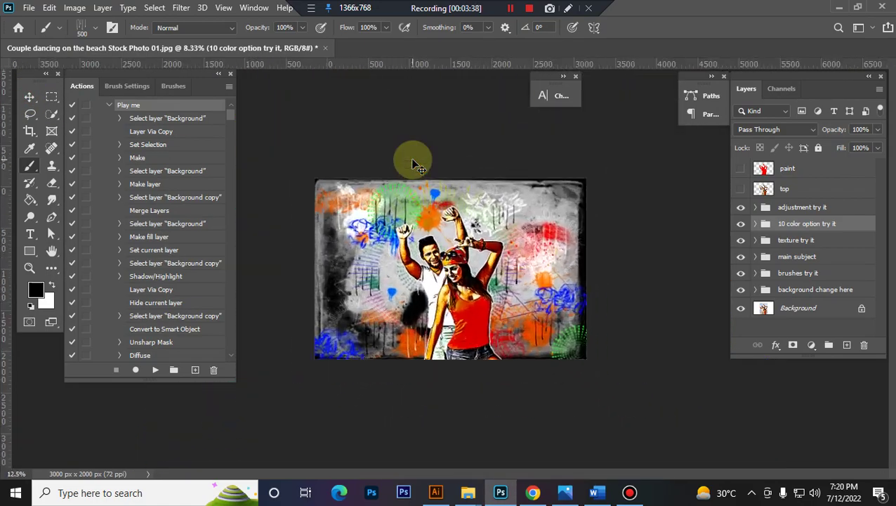
{"action": "key", "text": "ctrl+plus"}
{"action": "key", "text": "ctrl+plus"}
{"action": "key", "text": "ctrl+plus"}
{"action": "key", "text": "ctrl+plus"}
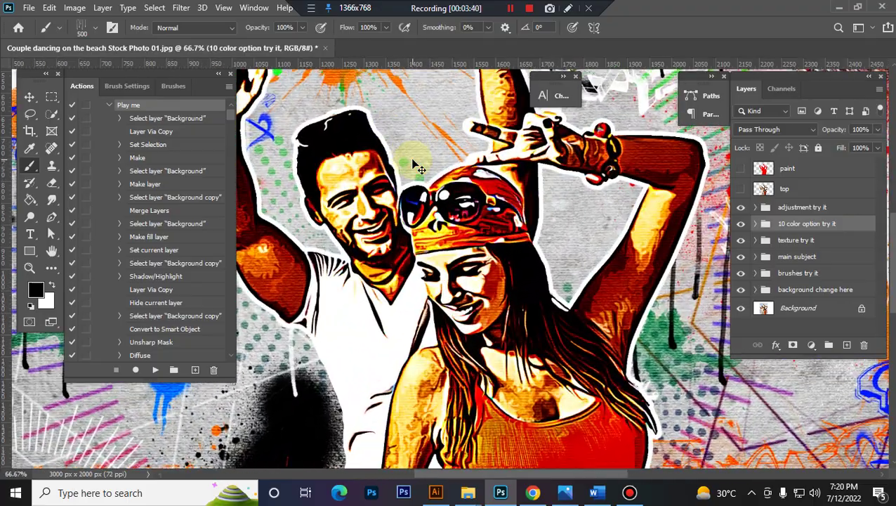
{"action": "key", "text": "ctrl+minus"}
{"action": "key", "text": "ctrl+minus"}
{"action": "key", "text": "ctrl+minus"}
{"action": "key", "text": "ctrl+minus"}
{"action": "key", "text": "ctrl+plus"}
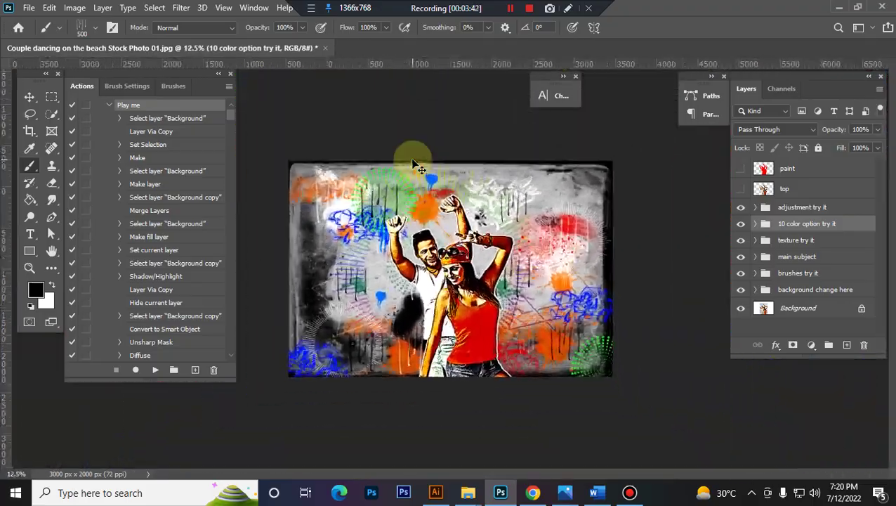
{"action": "key", "text": "ctrl+plus"}
{"action": "key", "text": "ctrl+minus"}
{"action": "key", "text": "ctrl+minus"}
{"action": "key", "text": "ctrl+minus"}
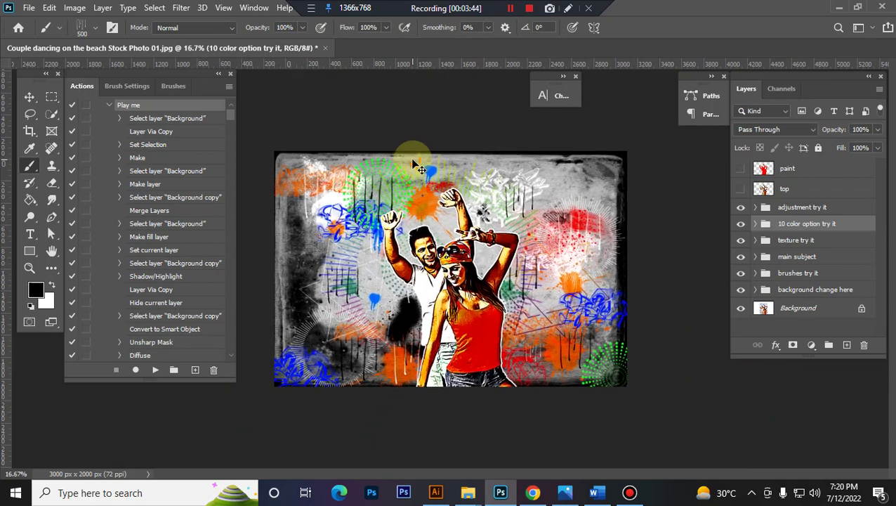
{"action": "key", "text": "ctrl+plus"}
{"action": "key", "text": "ctrl+minus"}
{"action": "key", "text": "ctrl+plus"}
{"action": "key", "text": "ctrl+minus"}
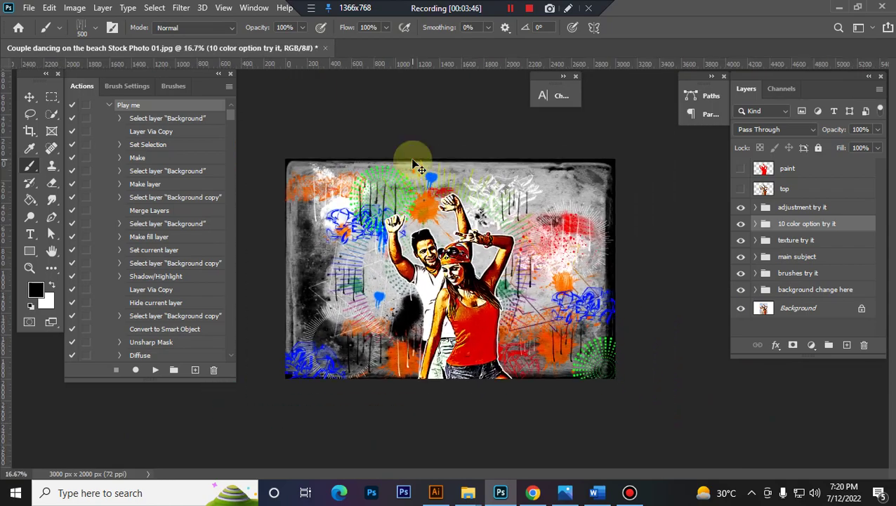
{"action": "key", "text": "ctrl+plus"}
{"action": "key", "text": "ctrl+minus"}
{"action": "key", "text": "ctrl+plus"}
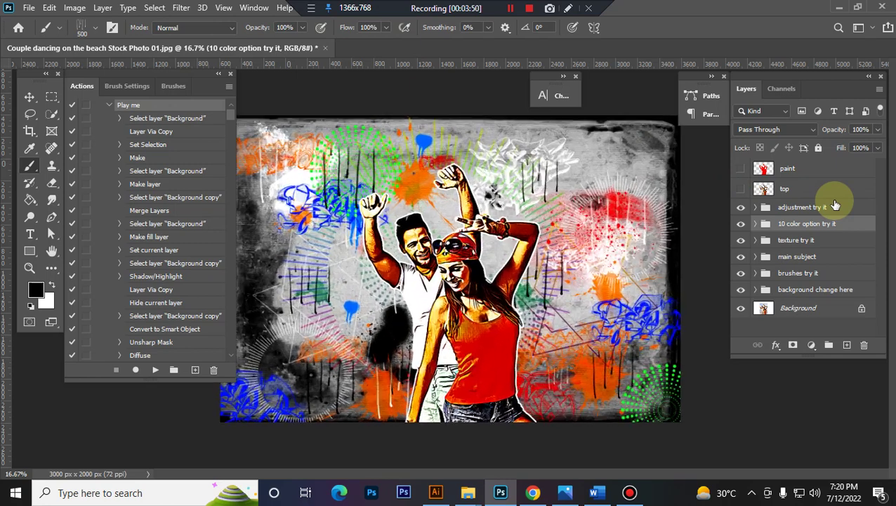
Step: Expand the adjustment try it group and set Brightness/Contrast contrast to -9
{"action": "left_click", "coordinate": [758, 208]}
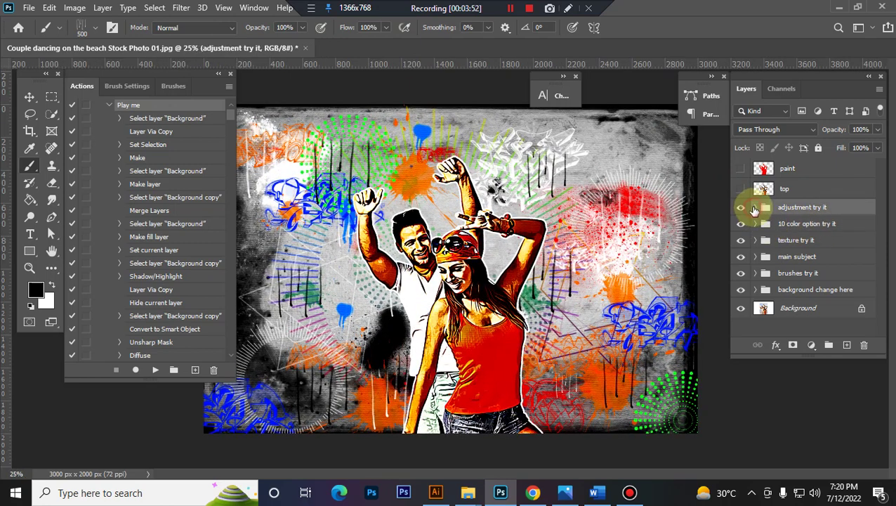
{"action": "left_click", "coordinate": [756, 208]}
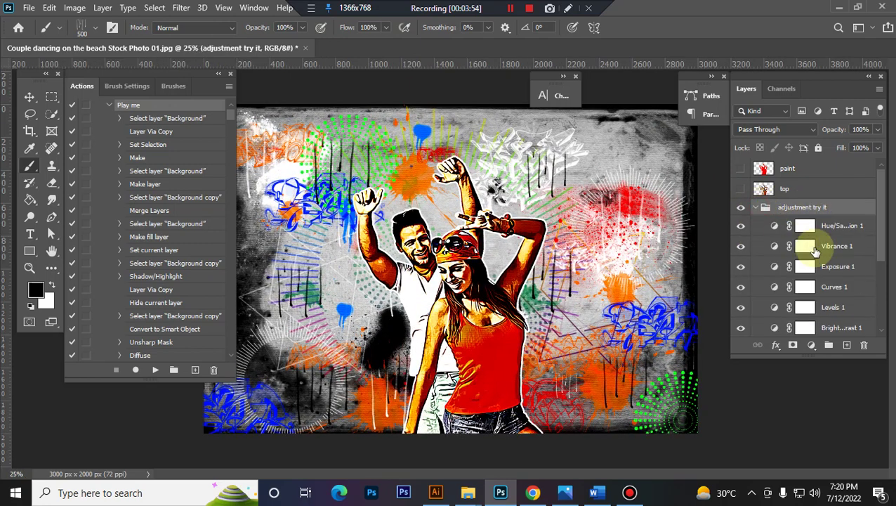
{"action": "scroll", "coordinate": [779, 251], "scroll_direction": "down", "scroll_amount": 3}
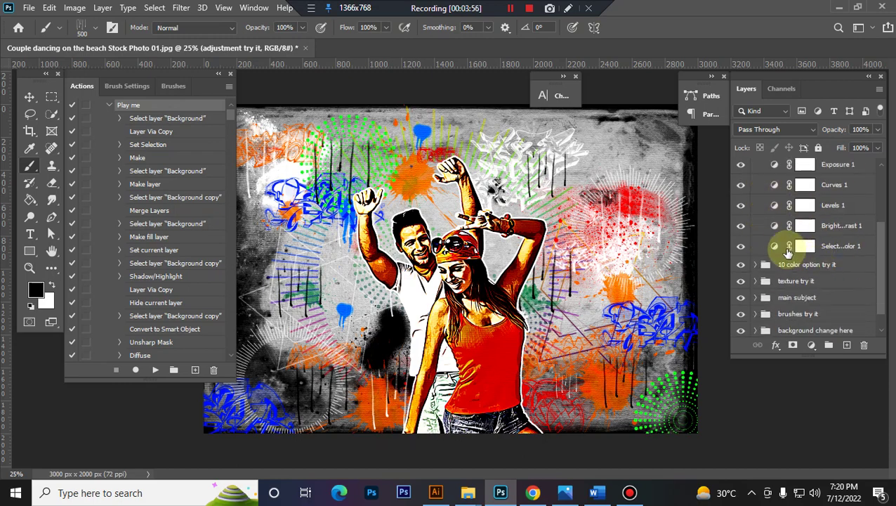
{"action": "double_click", "coordinate": [775, 229]}
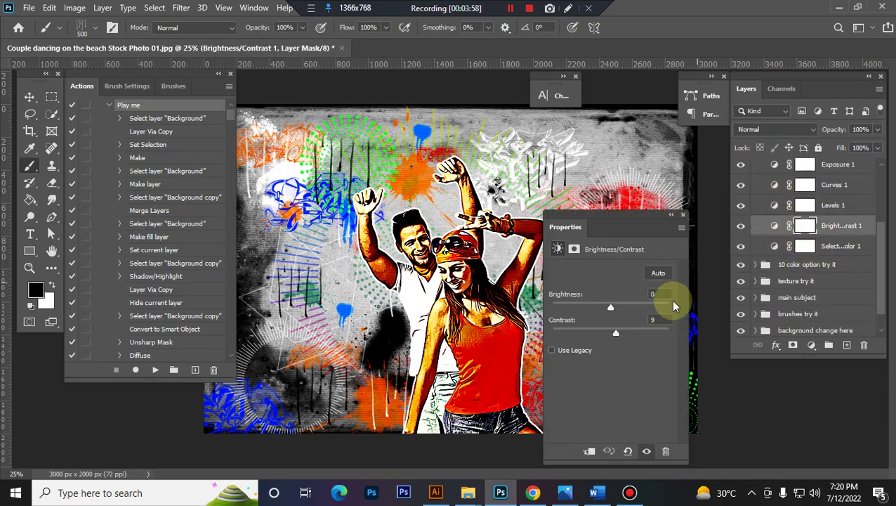
{"action": "mouse_move", "coordinate": [611, 334]}
{"action": "left_mouse_down"}
{"action": "mouse_move", "coordinate": [654, 334]}
{"action": "mouse_move", "coordinate": [556, 335]}
{"action": "mouse_move", "coordinate": [699, 338]}
{"action": "mouse_move", "coordinate": [600, 335]}
{"action": "left_mouse_up"}
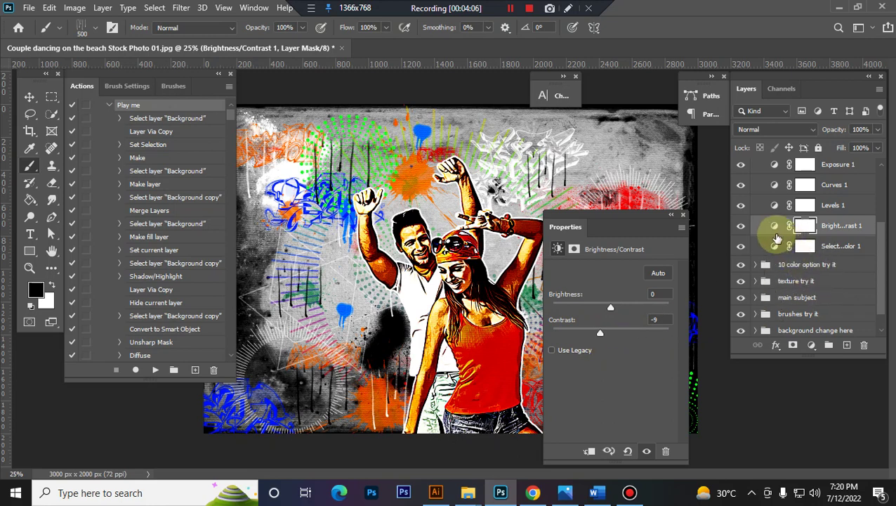
Step: Reshape Curves 1 into an S-curve with an upper and a lower point
{"action": "left_click", "coordinate": [28, 97]}
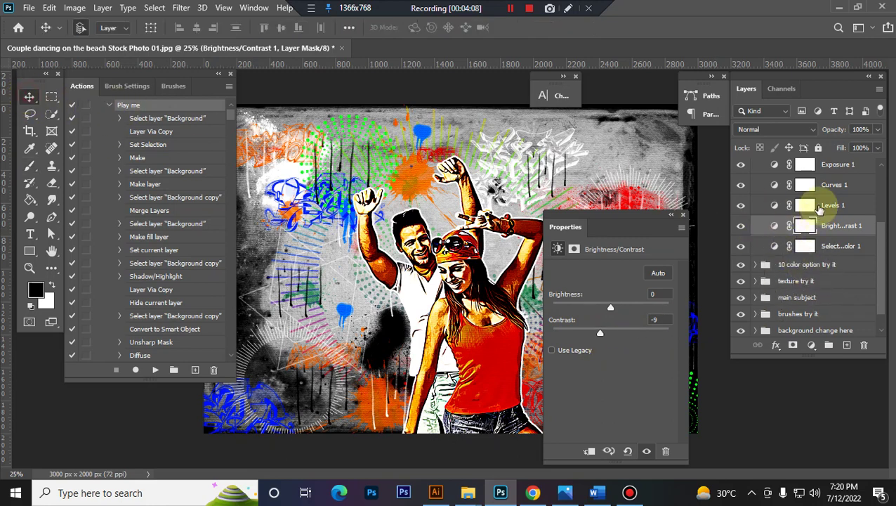
{"action": "left_click", "coordinate": [775, 209]}
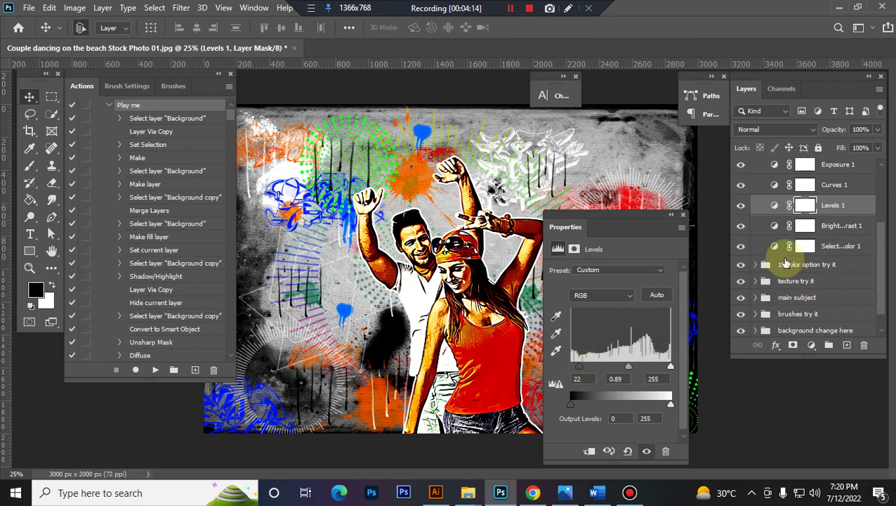
{"action": "left_click", "coordinate": [775, 186]}
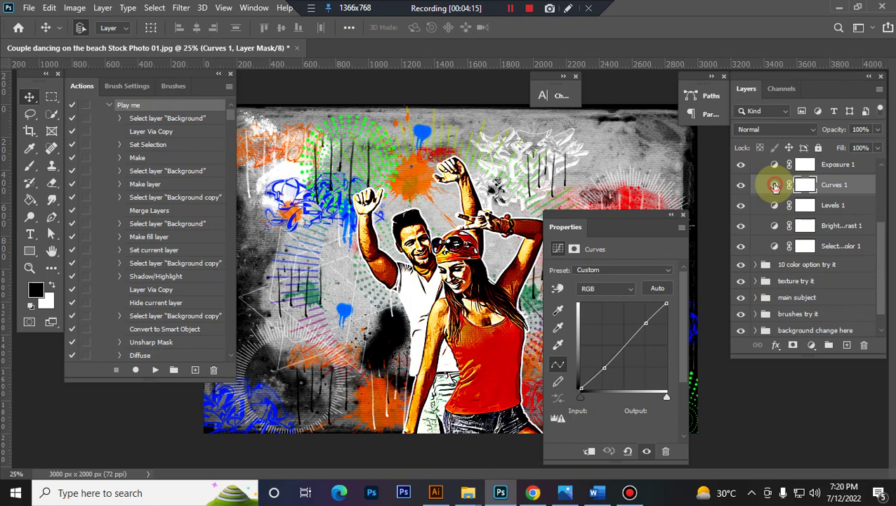
{"action": "left_click", "coordinate": [643, 322]}
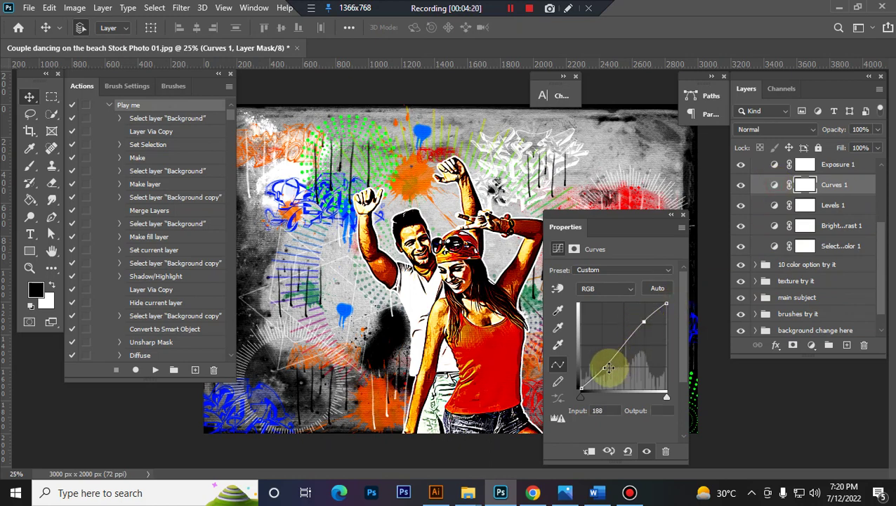
{"action": "left_click", "coordinate": [607, 369]}
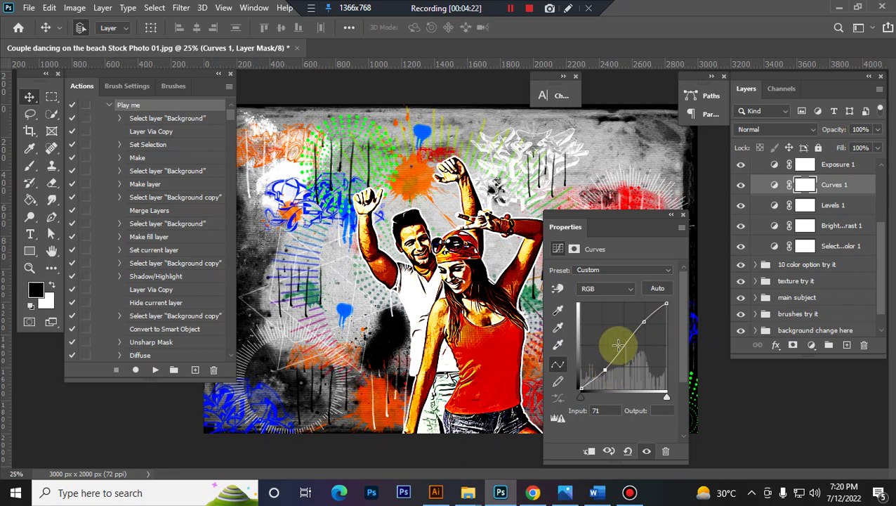
{"action": "left_click", "coordinate": [684, 215]}
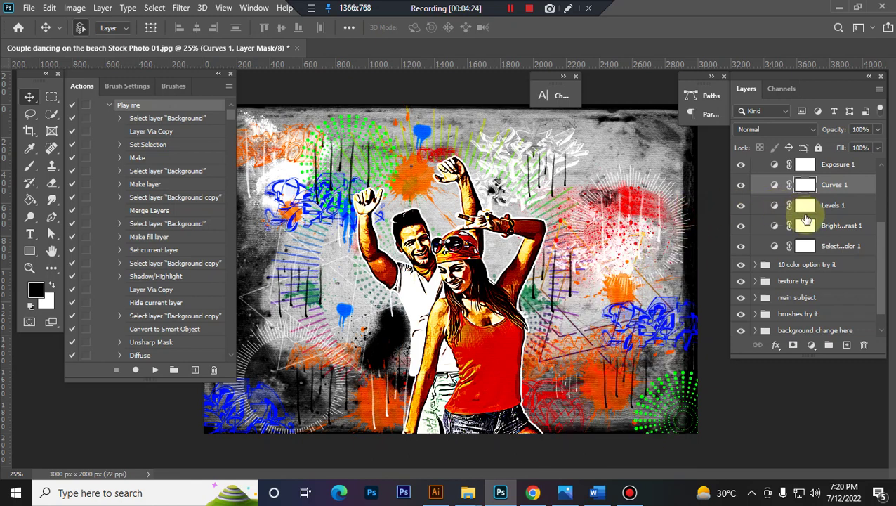
Step: Set Vibrance 1 to +34 vibrance and +15 saturation, and collapse the adjustment group
{"action": "scroll", "coordinate": [811, 211], "scroll_direction": "up", "scroll_amount": 1}
{"action": "scroll", "coordinate": [812, 205], "scroll_direction": "up", "scroll_amount": 1}
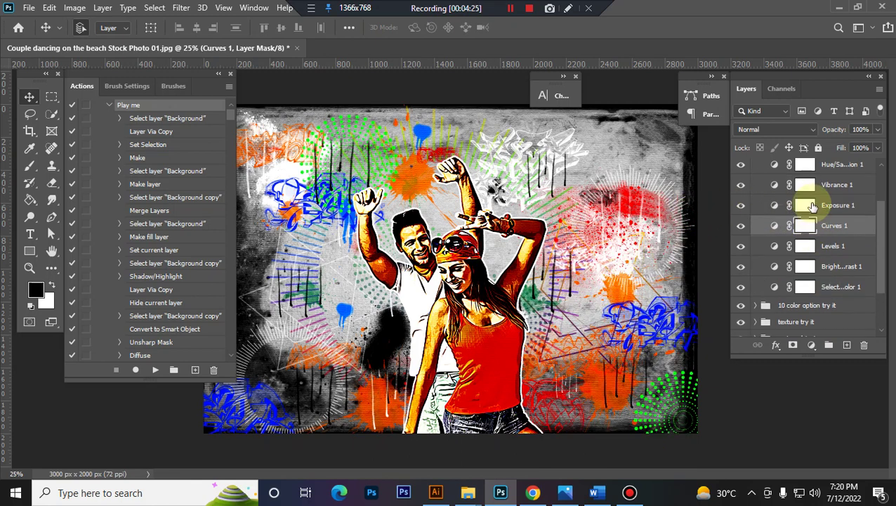
{"action": "double_click", "coordinate": [774, 184]}
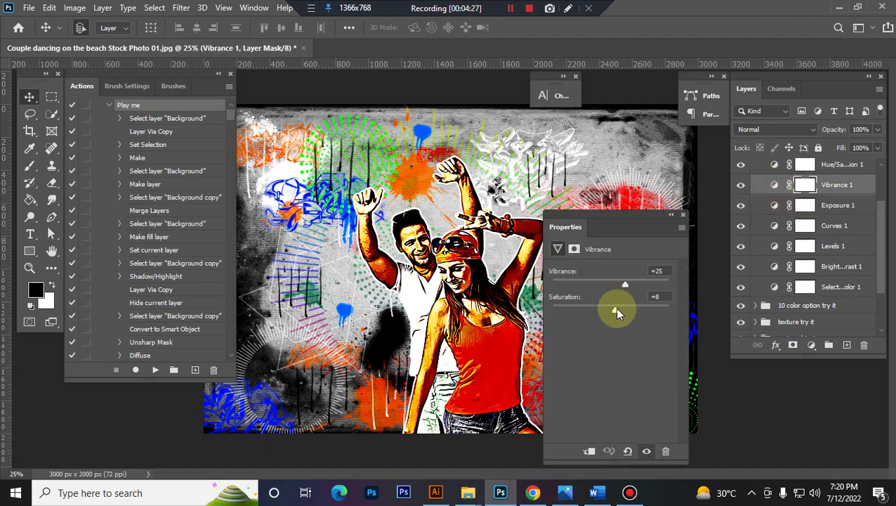
{"action": "left_click_drag", "start_coordinate": [616, 310], "coordinate": [628, 287]}
{"action": "left_click", "coordinate": [683, 215]}
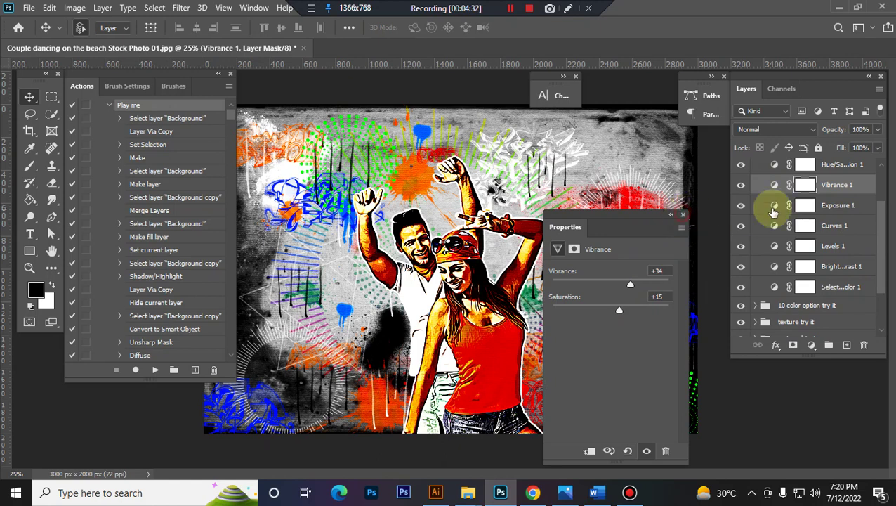
{"action": "scroll", "coordinate": [797, 211], "scroll_direction": "up", "scroll_amount": 2}
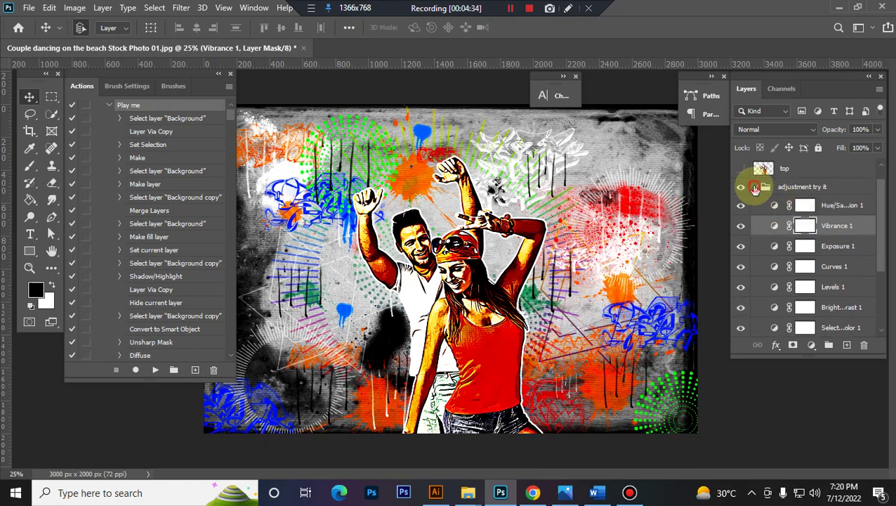
{"action": "left_click", "coordinate": [754, 187]}
{"action": "left_click", "coordinate": [762, 225]}
{"action": "left_click", "coordinate": [757, 223]}
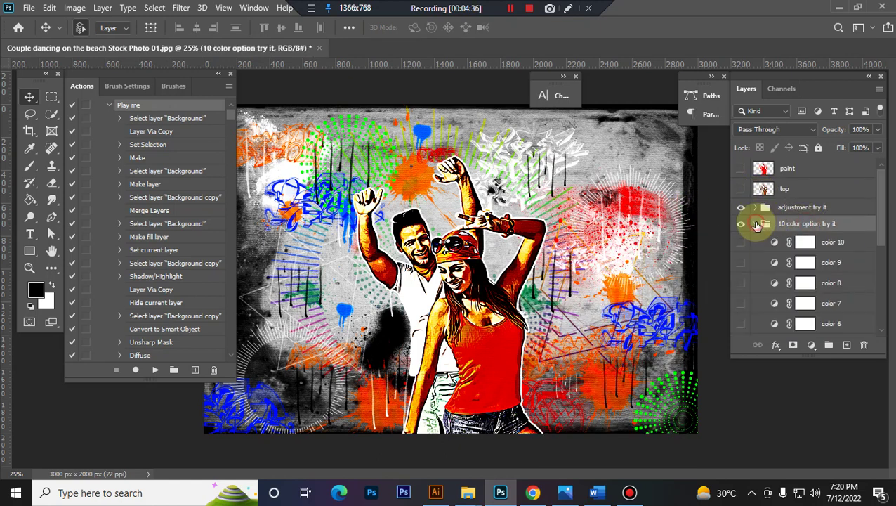
{"action": "left_click", "coordinate": [740, 243]}
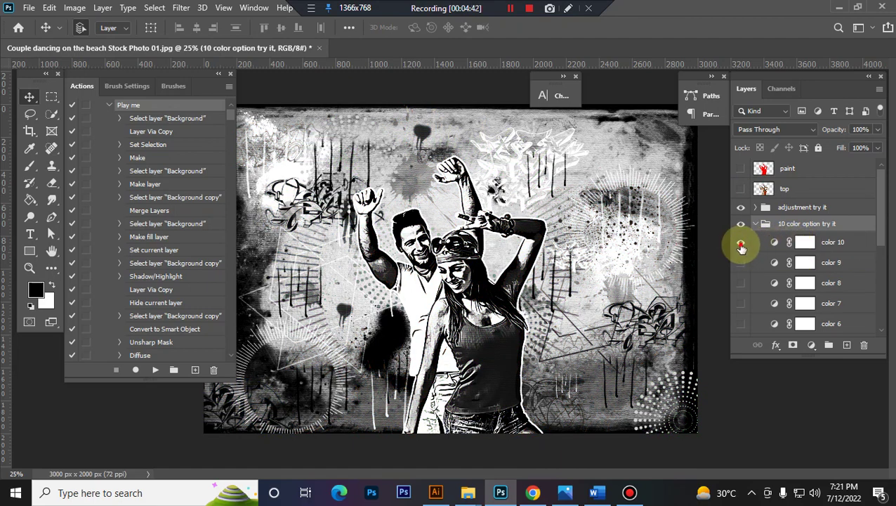
{"action": "left_click", "coordinate": [742, 244]}
{"action": "left_click", "coordinate": [741, 262]}
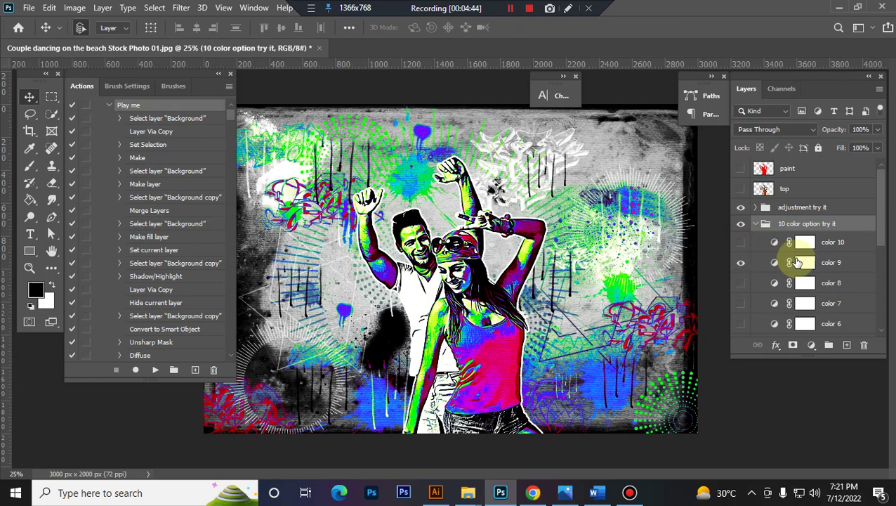
{"action": "scroll", "coordinate": [751, 254], "scroll_direction": "down", "scroll_amount": 1}
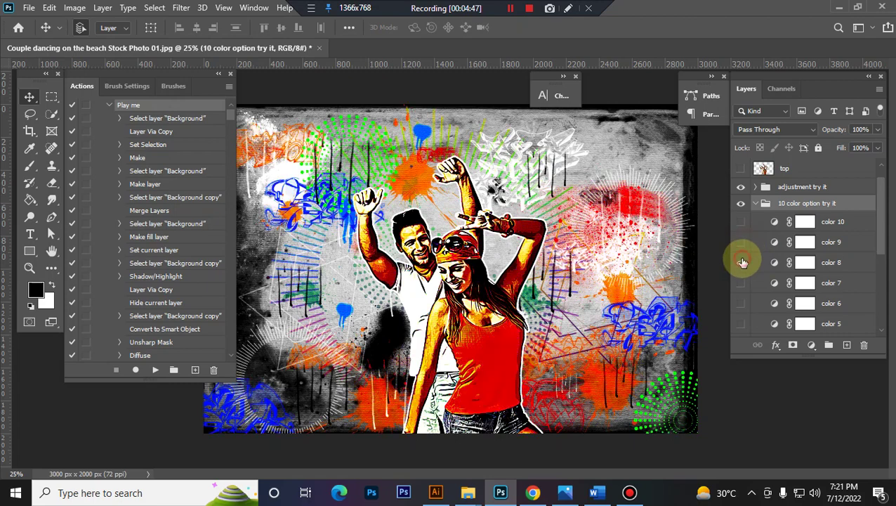
{"action": "left_click", "coordinate": [742, 262]}
{"action": "left_click", "coordinate": [742, 262]}
{"action": "left_click", "coordinate": [742, 282]}
{"action": "left_click", "coordinate": [743, 283]}
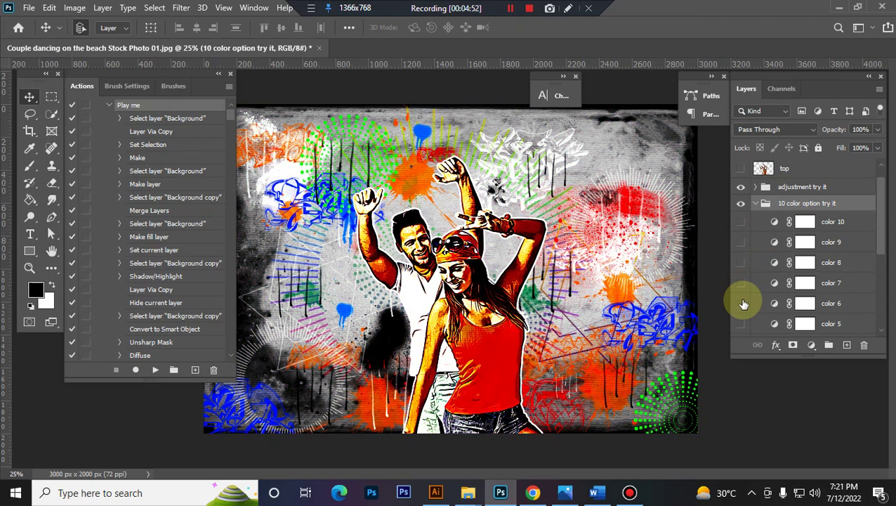
{"action": "left_click", "coordinate": [743, 303]}
{"action": "scroll", "coordinate": [750, 284], "scroll_direction": "down", "scroll_amount": 2}
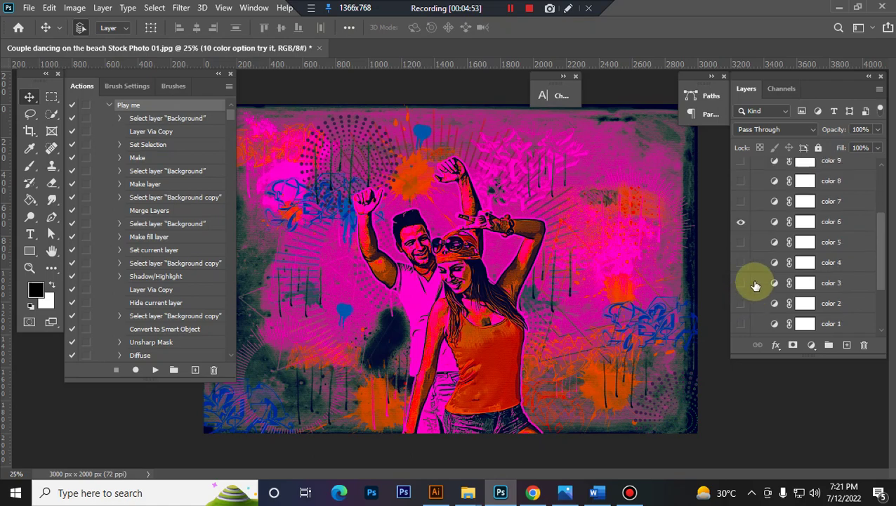
{"action": "left_click", "coordinate": [742, 223]}
{"action": "left_click", "coordinate": [741, 242]}
{"action": "left_click", "coordinate": [741, 244]}
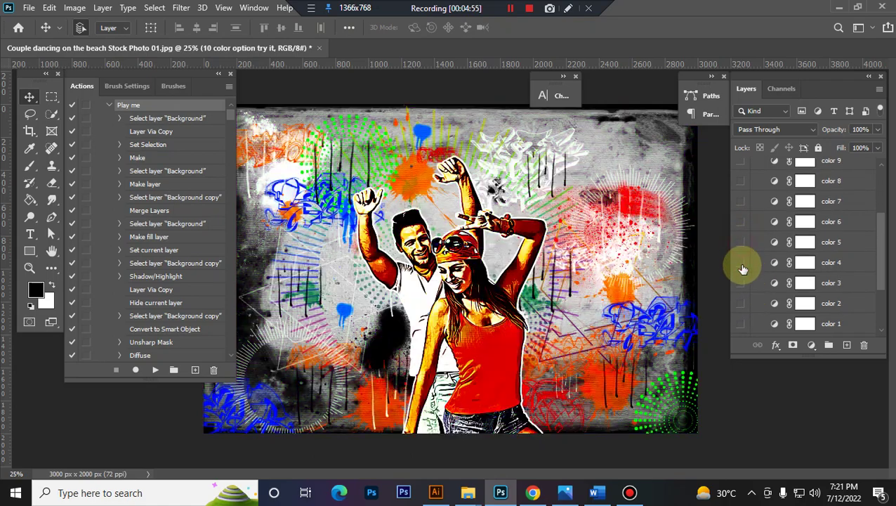
{"action": "left_click", "coordinate": [741, 263]}
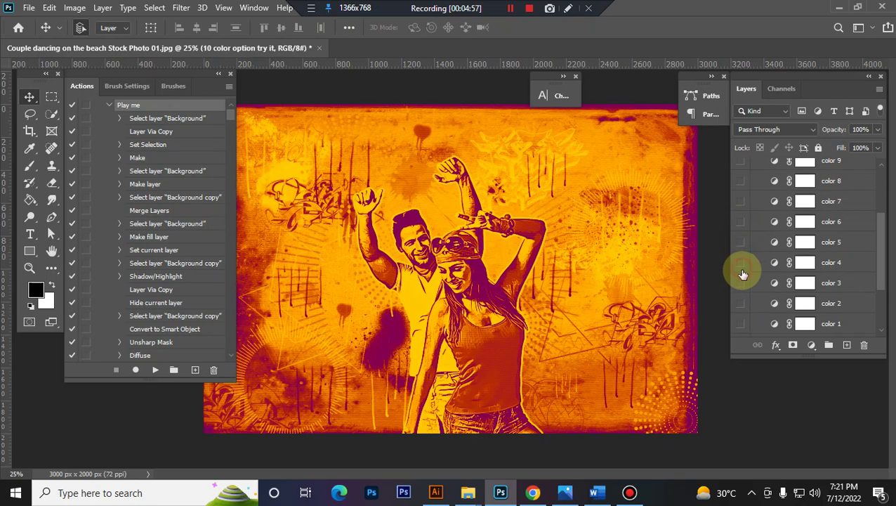
{"action": "left_click", "coordinate": [741, 266]}
{"action": "left_click", "coordinate": [741, 283]}
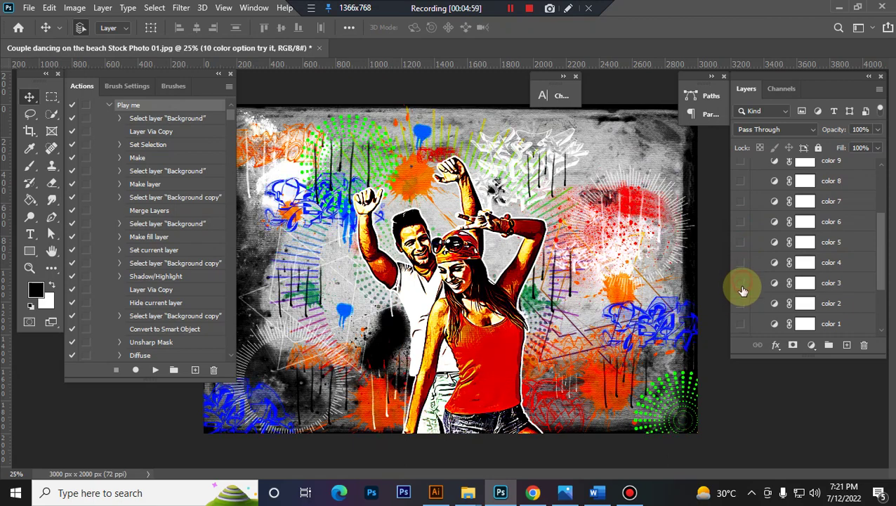
{"action": "left_click", "coordinate": [741, 303]}
{"action": "left_click", "coordinate": [742, 304]}
{"action": "left_click", "coordinate": [741, 324]}
{"action": "scroll", "coordinate": [744, 310], "scroll_direction": "down", "scroll_amount": 2}
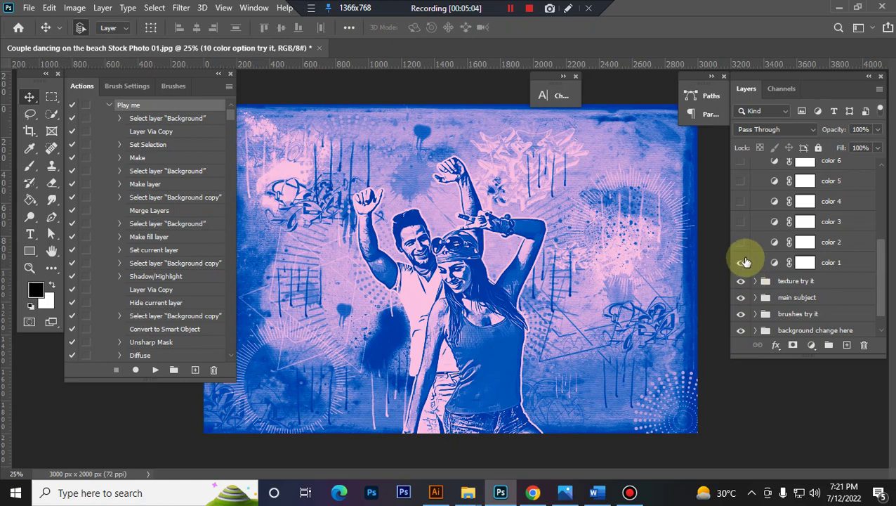
{"action": "left_click", "coordinate": [742, 262]}
{"action": "scroll", "coordinate": [756, 214], "scroll_direction": "up", "scroll_amount": 5}
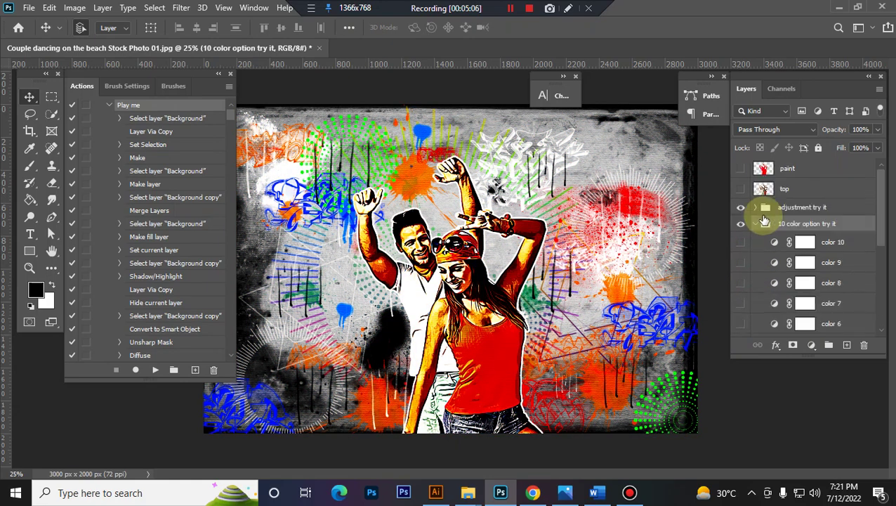
{"action": "left_click", "coordinate": [760, 225]}
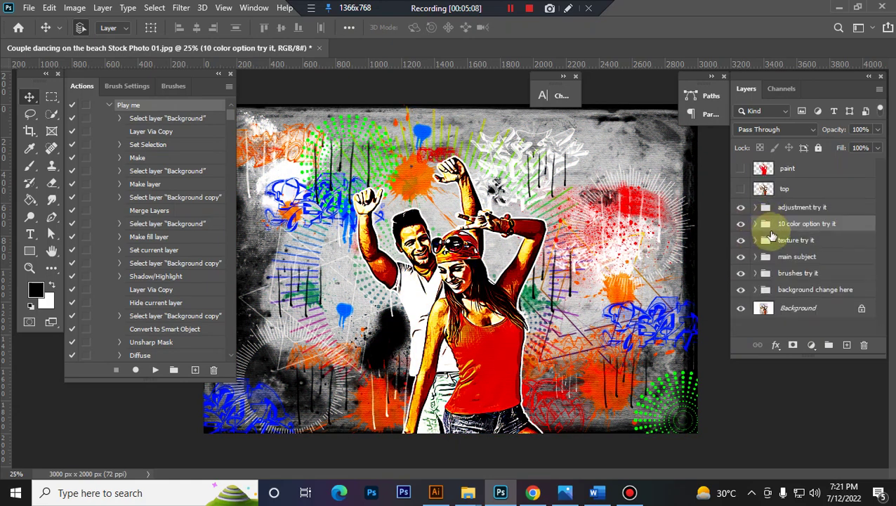
{"action": "left_click", "coordinate": [805, 242]}
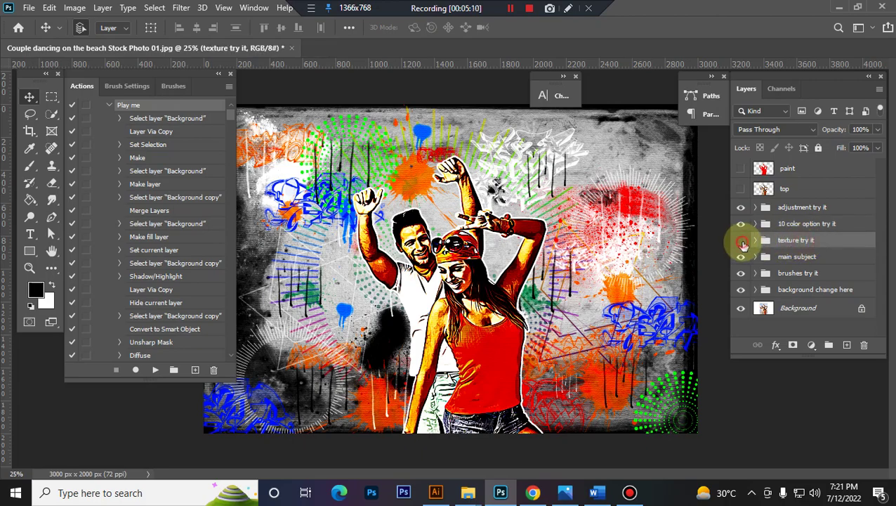
{"action": "key", "text": "ctrl+plus"}
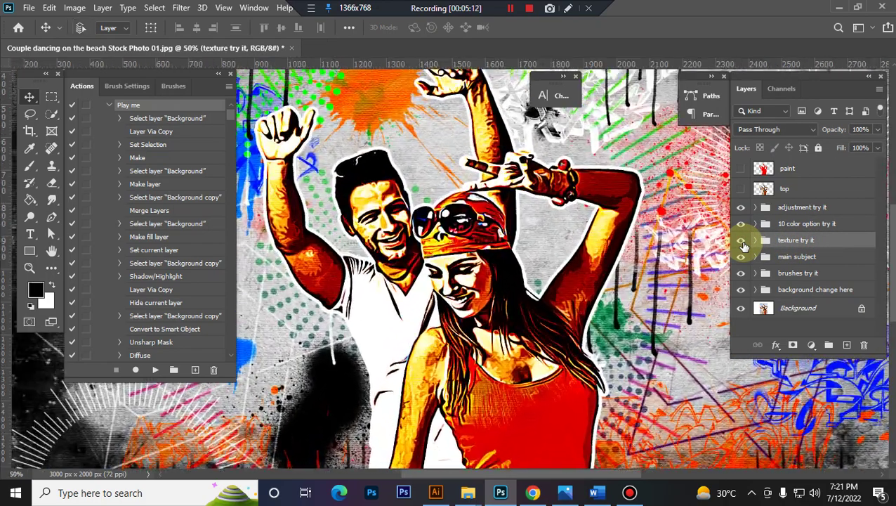
{"action": "left_click", "coordinate": [743, 242]}
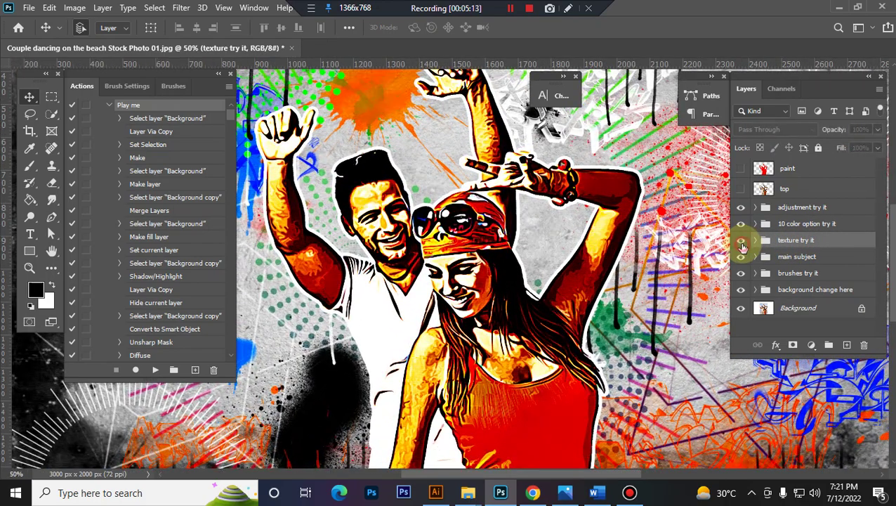
{"action": "left_click", "coordinate": [742, 241]}
{"action": "left_click", "coordinate": [755, 240]}
{"action": "scroll", "coordinate": [791, 251], "scroll_direction": "down", "scroll_amount": 1}
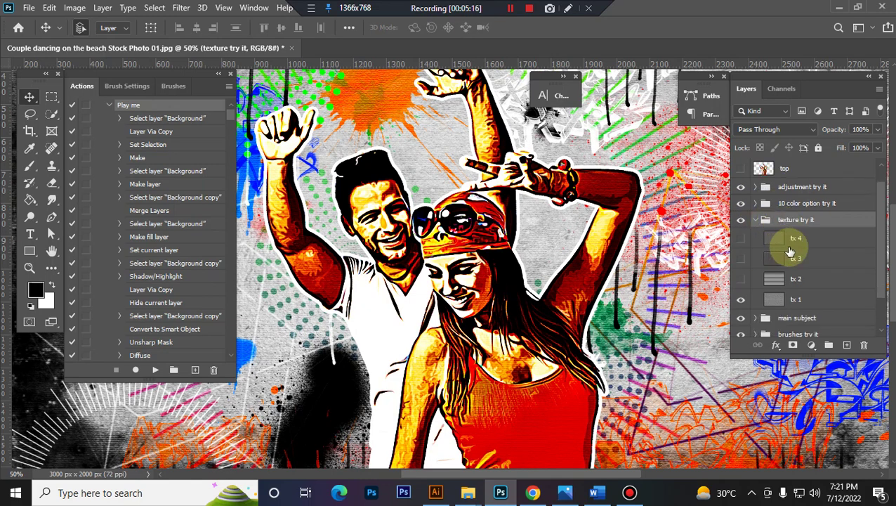
{"action": "left_click", "coordinate": [743, 299]}
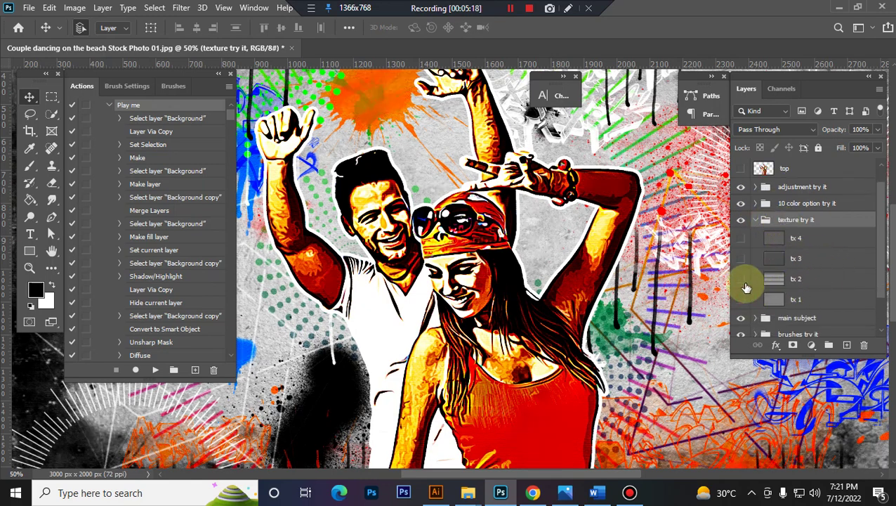
{"action": "left_click", "coordinate": [741, 280]}
{"action": "left_click", "coordinate": [742, 281]}
{"action": "left_click", "coordinate": [742, 260]}
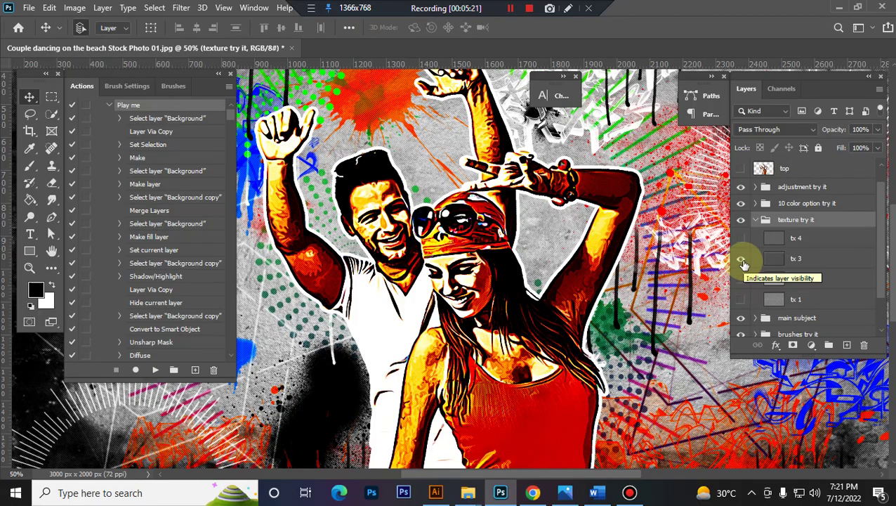
{"action": "key", "text": "ctrl+1"}
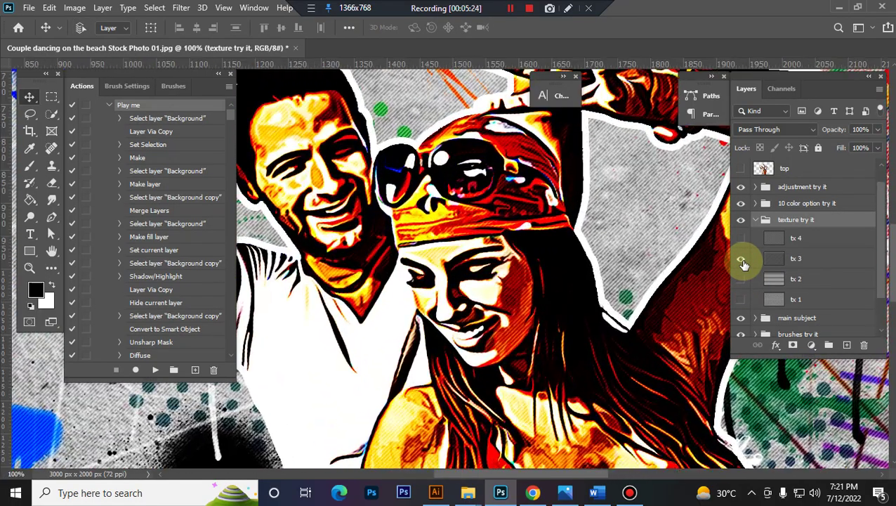
{"action": "key", "text": "ctrl+minus"}
{"action": "key", "text": "ctrl+minus"}
{"action": "key", "text": "ctrl+minus"}
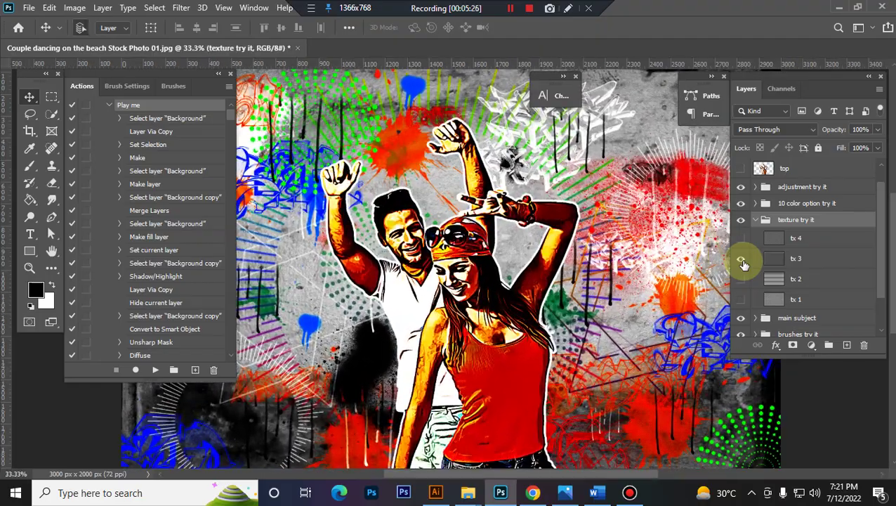
{"action": "left_click", "coordinate": [741, 261]}
{"action": "left_click", "coordinate": [743, 241]}
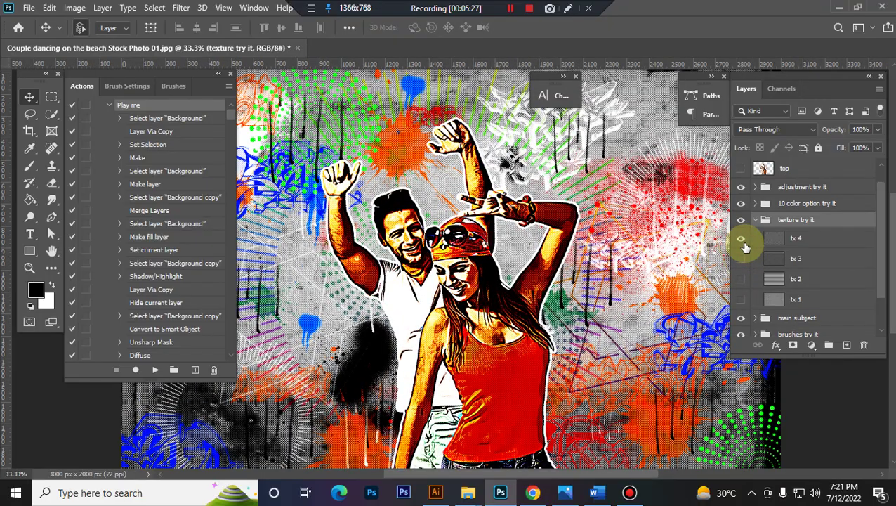
{"action": "key", "text": "ctrl+plus"}
{"action": "key", "text": "ctrl+plus"}
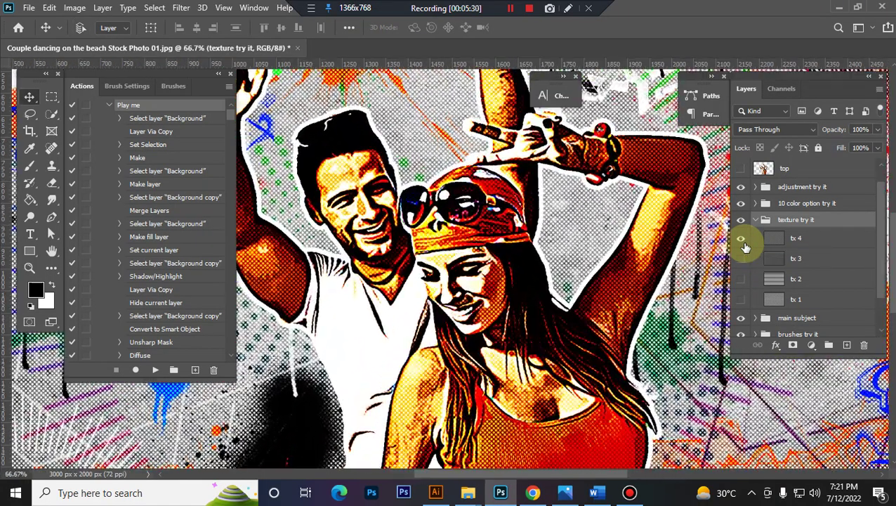
{"action": "key", "text": "ctrl+minus"}
{"action": "left_click", "coordinate": [743, 241]}
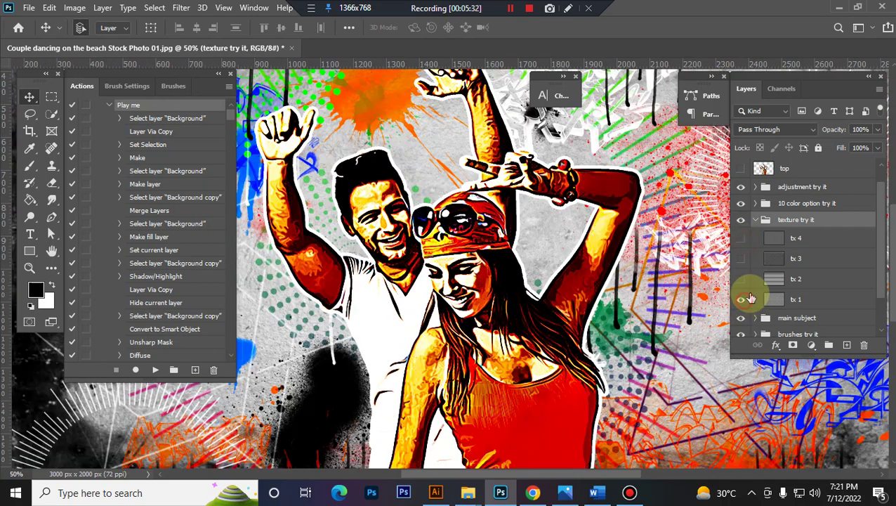
{"action": "left_click", "coordinate": [756, 221]}
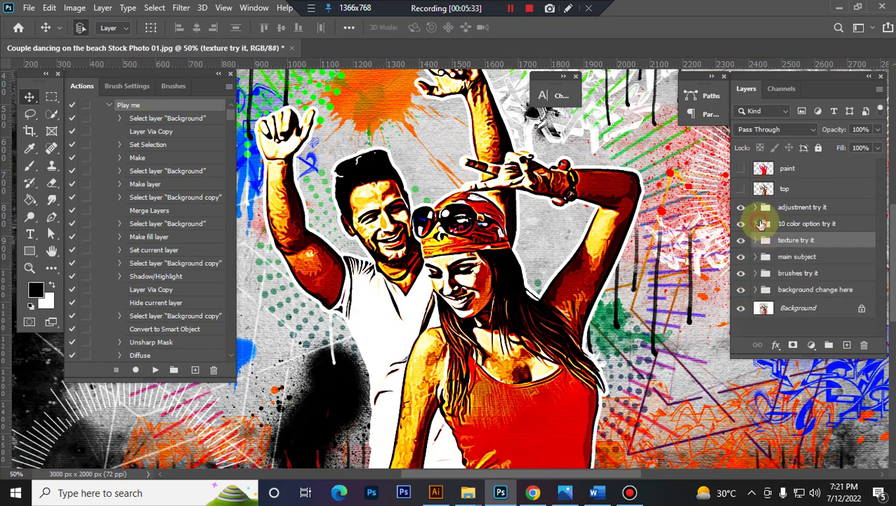
Step: Zoom out and toggle the main subject group's visibility to compare the poster
{"action": "left_click", "coordinate": [824, 256]}
{"action": "key", "text": "ctrl+minus"}
{"action": "key", "text": "ctrl+minus"}
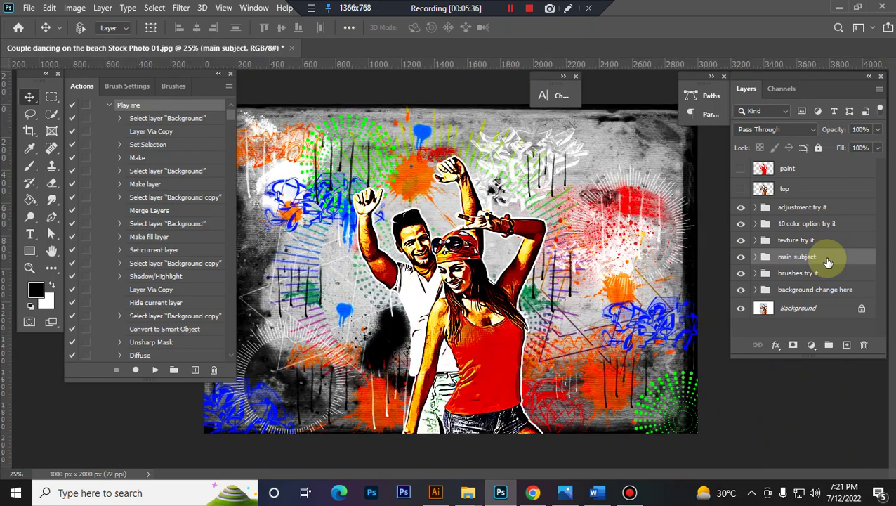
{"action": "left_click", "coordinate": [740, 257]}
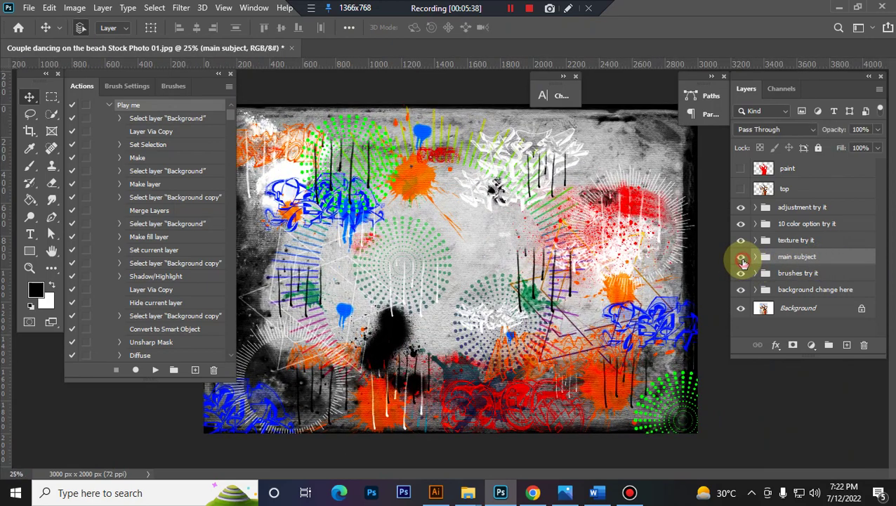
{"action": "left_click", "coordinate": [741, 257]}
{"action": "left_click", "coordinate": [742, 257]}
{"action": "left_click", "coordinate": [742, 258]}
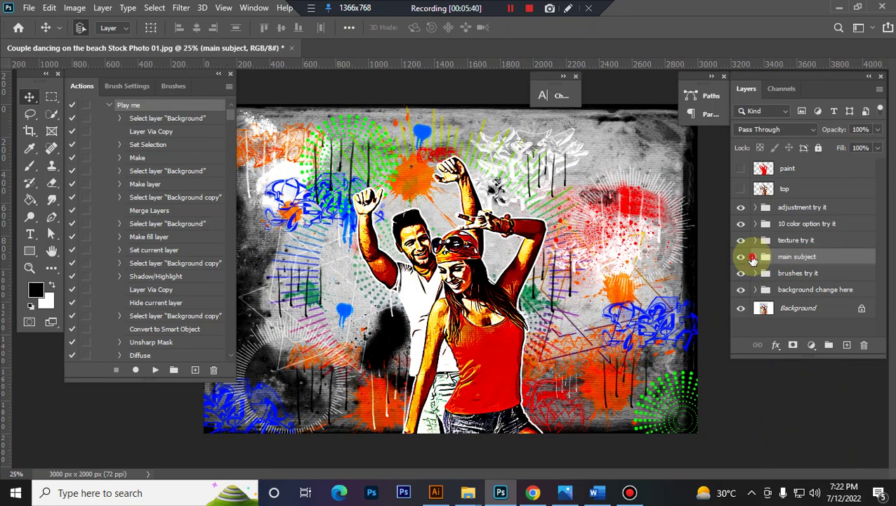
Step: Toggle the white Stroke outline around the couple inside the main subject group
{"action": "left_click", "coordinate": [756, 257]}
{"action": "scroll", "coordinate": [836, 292], "scroll_direction": "down", "scroll_amount": 1}
{"action": "scroll", "coordinate": [857, 264], "scroll_direction": "down", "scroll_amount": 1}
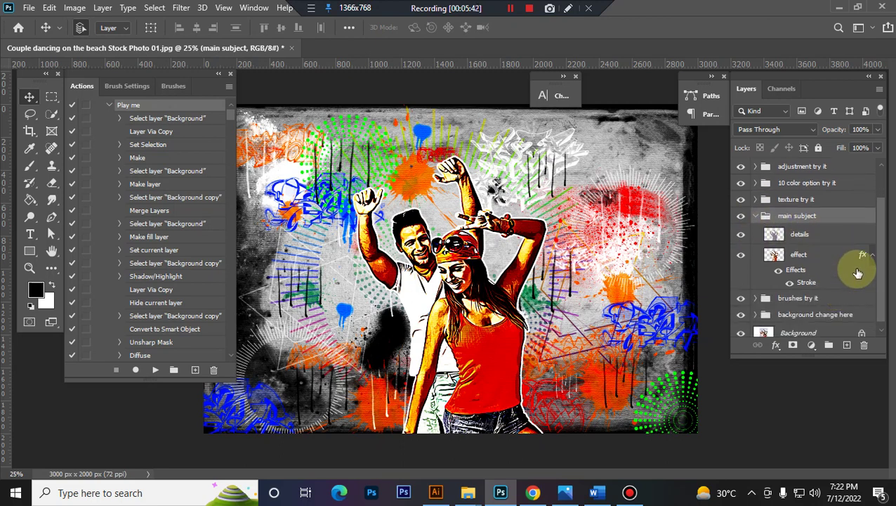
{"action": "left_click", "coordinate": [789, 282]}
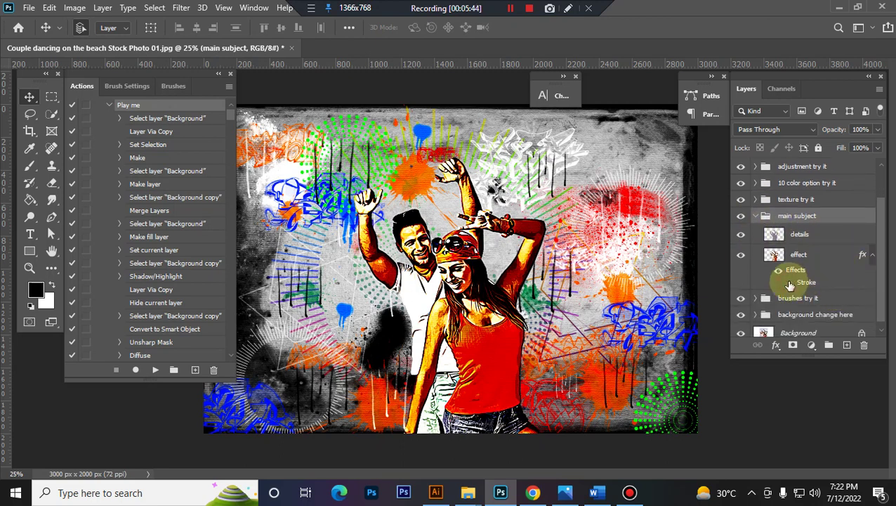
{"action": "left_click", "coordinate": [790, 283]}
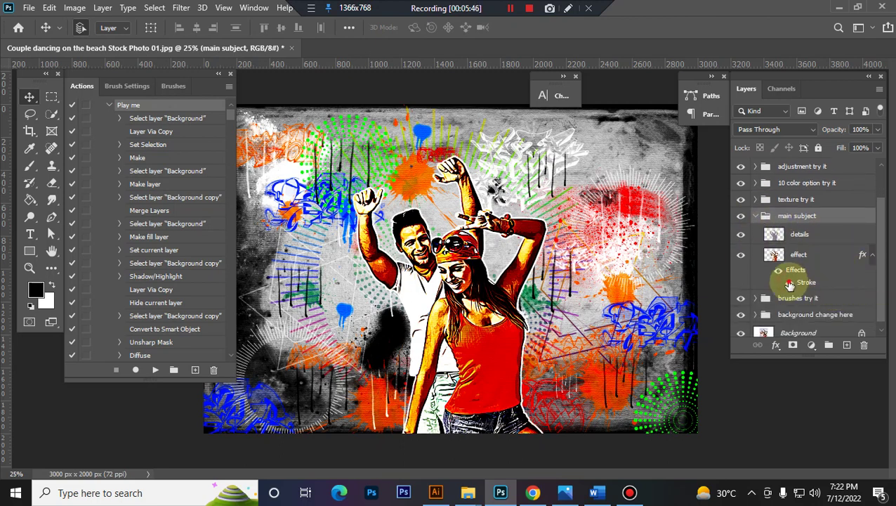
{"action": "left_click", "coordinate": [790, 282]}
{"action": "left_click", "coordinate": [790, 282]}
{"action": "left_click", "coordinate": [755, 216]}
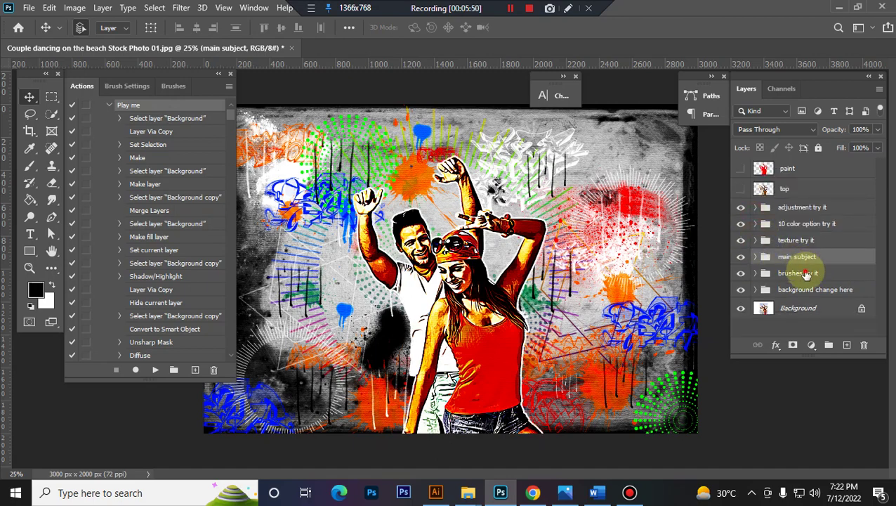
Step: Toggle the brushes try it splatters on and off, then expand that group
{"action": "left_click", "coordinate": [807, 274]}
{"action": "left_click", "coordinate": [742, 273]}
{"action": "left_click", "coordinate": [741, 273]}
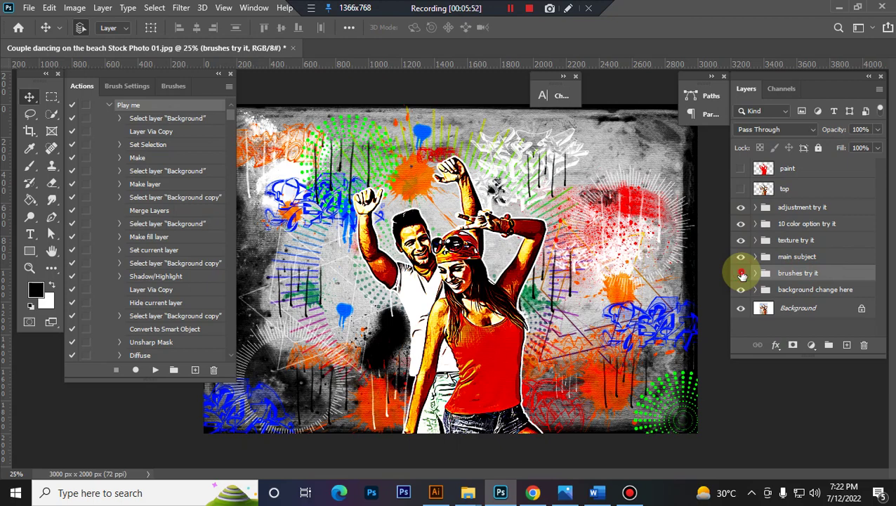
{"action": "left_click", "coordinate": [741, 273]}
{"action": "left_click", "coordinate": [741, 274]}
{"action": "left_click", "coordinate": [741, 273]}
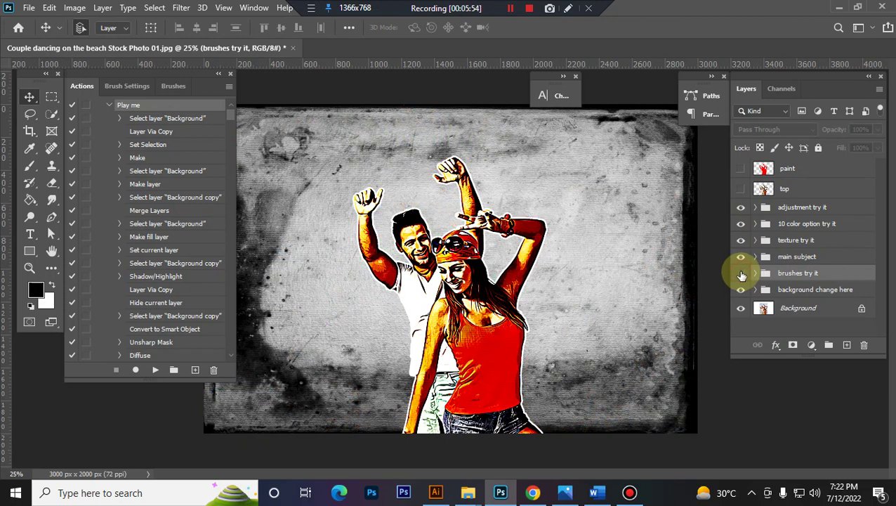
{"action": "left_click", "coordinate": [741, 273]}
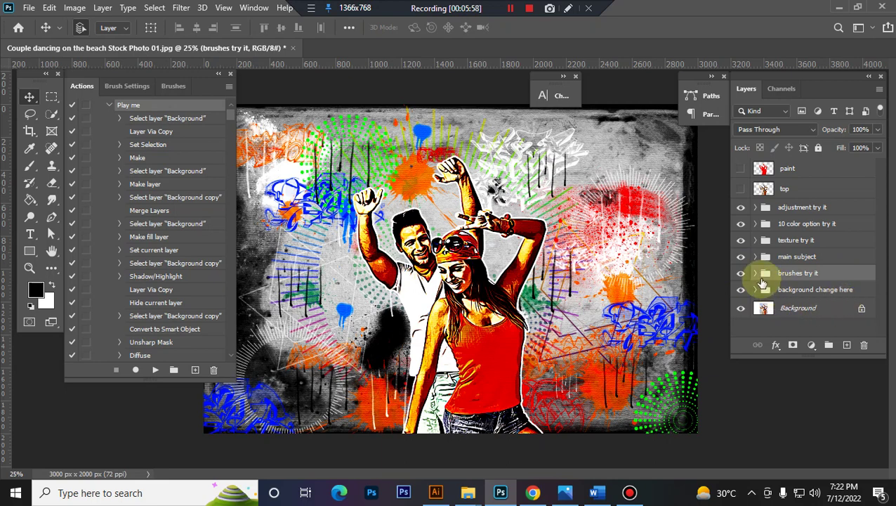
{"action": "left_click", "coordinate": [756, 273]}
Step: Recolour b 19's Color Overlay to red e00000 sampled from the woman's top
{"action": "scroll", "coordinate": [746, 281], "scroll_direction": "down", "scroll_amount": 1}
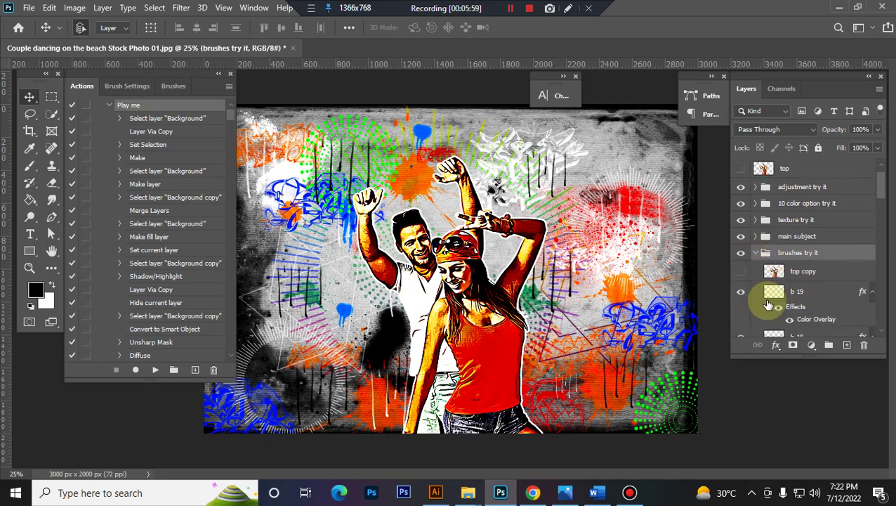
{"action": "scroll", "coordinate": [746, 281], "scroll_direction": "down", "scroll_amount": 1}
{"action": "left_click", "coordinate": [741, 272]}
{"action": "left_click", "coordinate": [740, 272]}
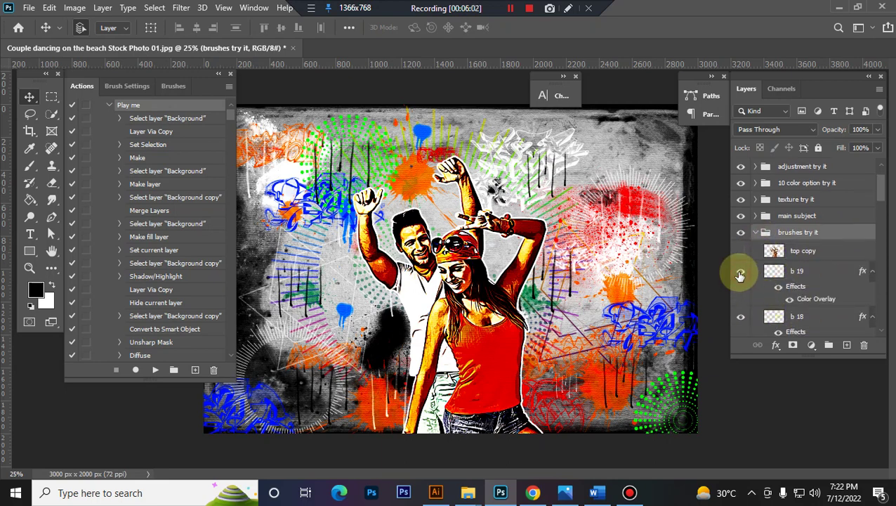
{"action": "left_click", "coordinate": [741, 251]}
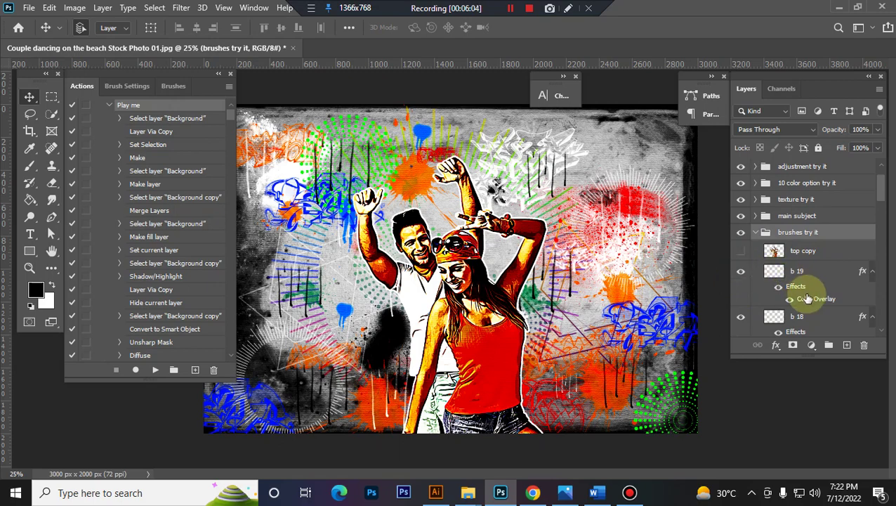
{"action": "left_click", "coordinate": [816, 299]}
{"action": "double_click", "coordinate": [816, 304]}
{"action": "left_click_drag", "start_coordinate": [692, 104], "coordinate": [860, 79]}
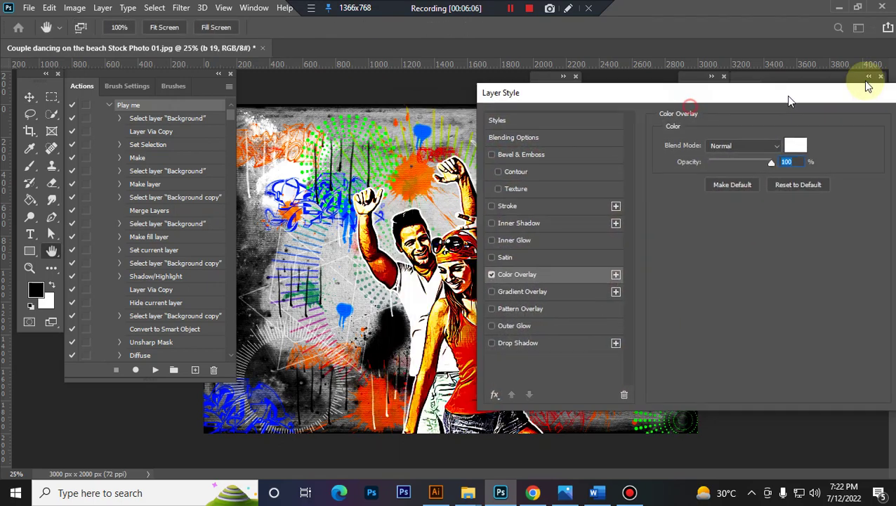
{"action": "left_click", "coordinate": [869, 133]}
{"action": "left_click", "coordinate": [503, 364]}
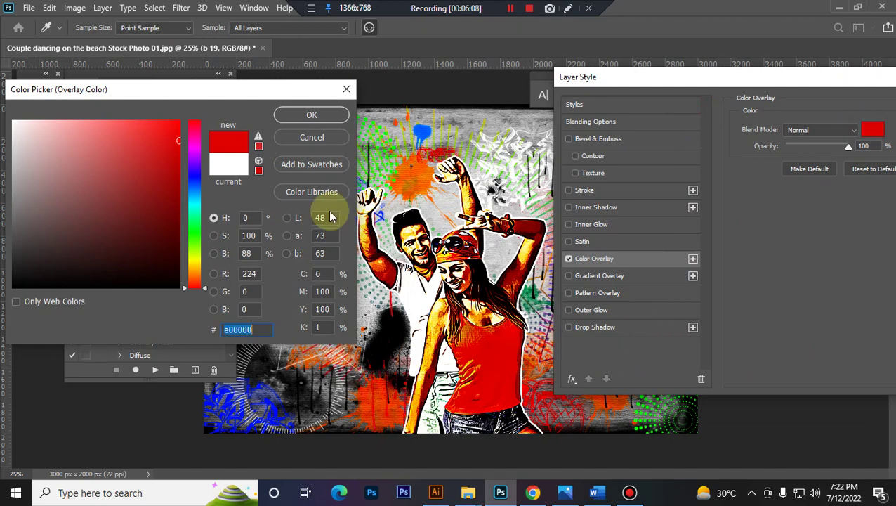
{"action": "left_click", "coordinate": [304, 118]}
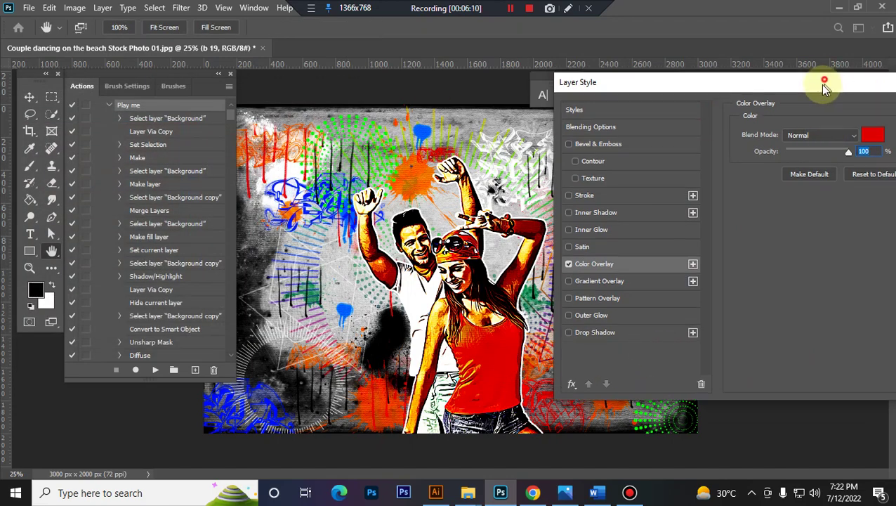
{"action": "left_click_drag", "start_coordinate": [820, 81], "coordinate": [617, 116]}
{"action": "left_click", "coordinate": [801, 139]}
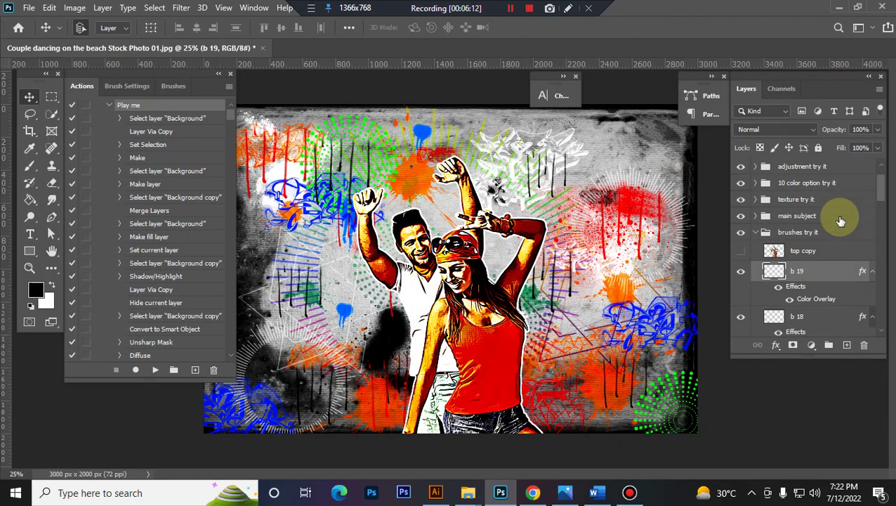
{"action": "scroll", "coordinate": [791, 284], "scroll_direction": "down", "scroll_amount": 2}
Step: Toggle splatter layers b 18, b 17 and b 16 to locate the green dots
{"action": "left_click", "coordinate": [740, 257]}
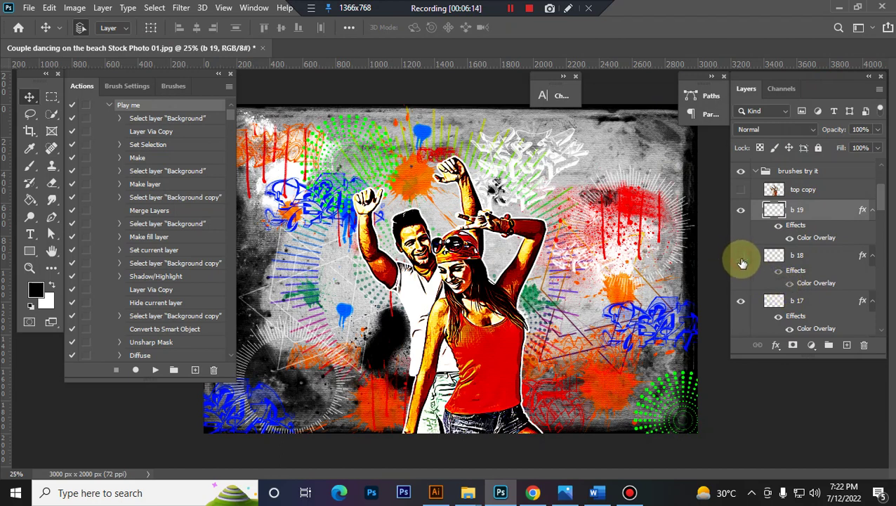
{"action": "scroll", "coordinate": [743, 263], "scroll_direction": "down", "scroll_amount": 1}
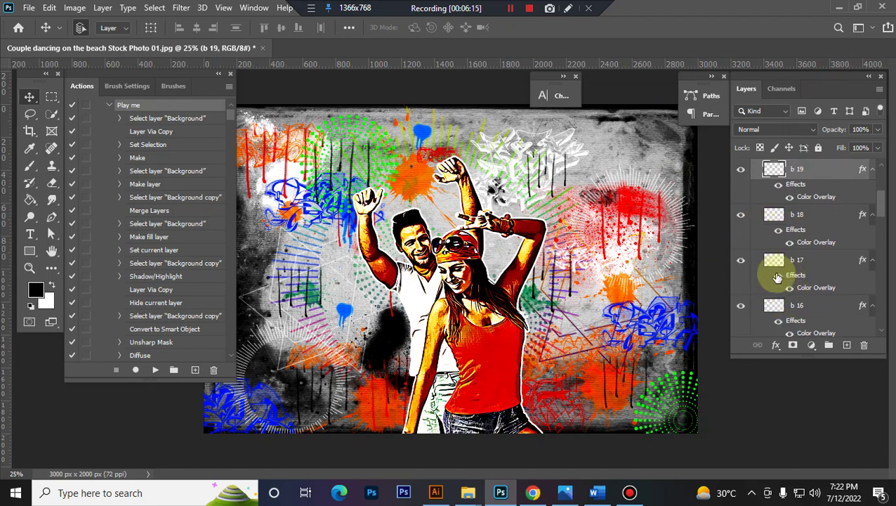
{"action": "left_click", "coordinate": [743, 261]}
{"action": "left_click", "coordinate": [742, 262]}
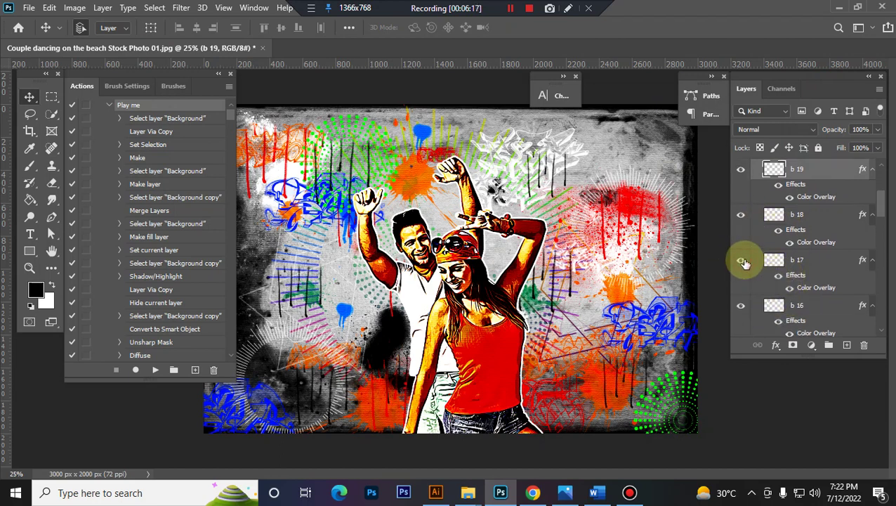
{"action": "left_click", "coordinate": [743, 305]}
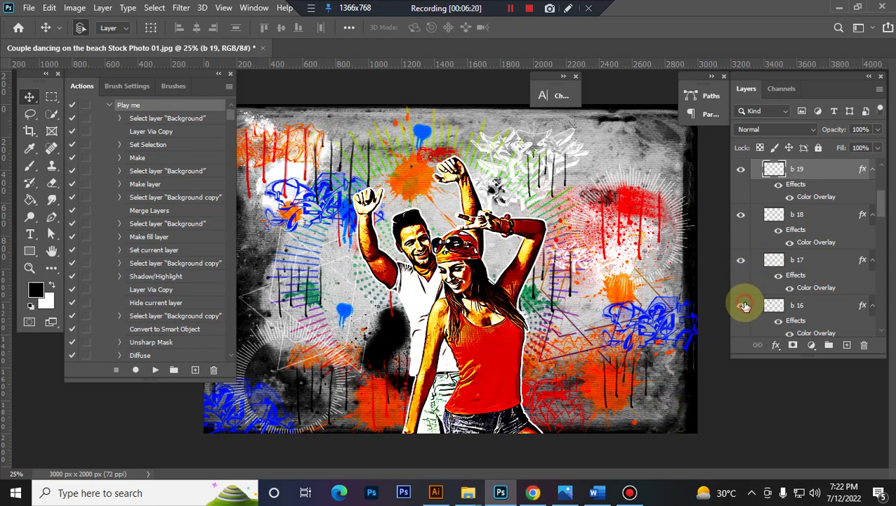
{"action": "left_click", "coordinate": [743, 306]}
Step: Change layer b 16's Color Overlay colour to white
{"action": "left_click", "coordinate": [819, 305]}
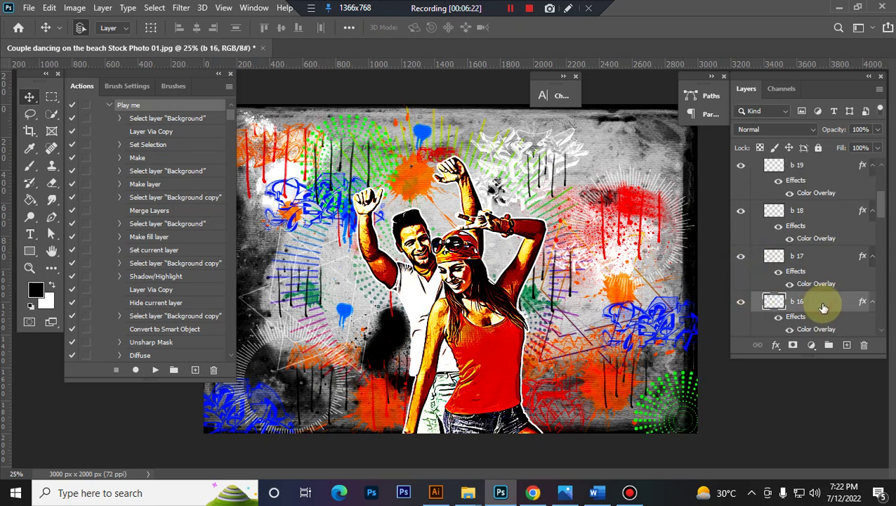
{"action": "double_click", "coordinate": [824, 289]}
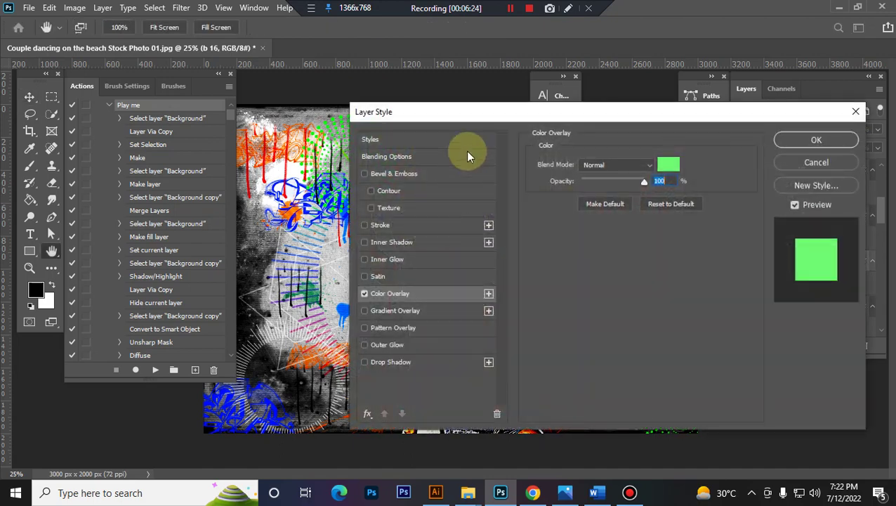
{"action": "left_click_drag", "start_coordinate": [510, 114], "coordinate": [696, 95]}
{"action": "left_click", "coordinate": [855, 146]}
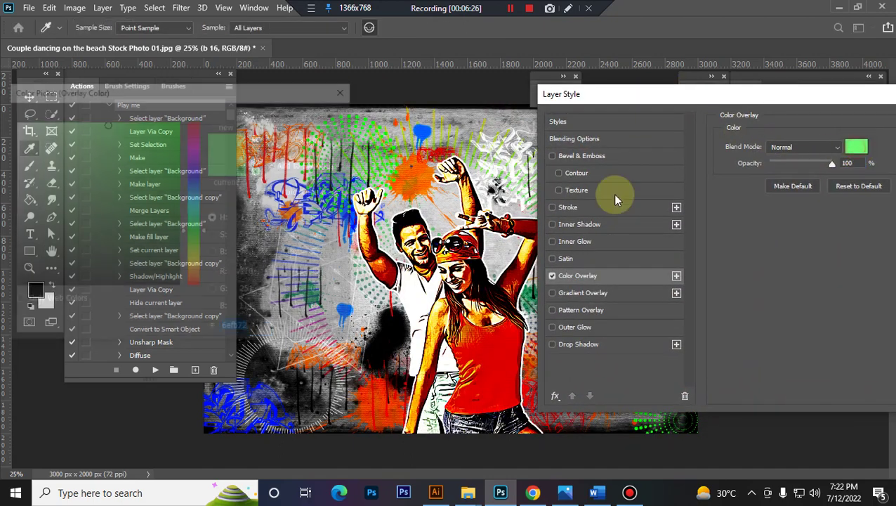
{"action": "left_click_drag", "start_coordinate": [156, 171], "coordinate": [10, 79]}
{"action": "left_click", "coordinate": [286, 117]}
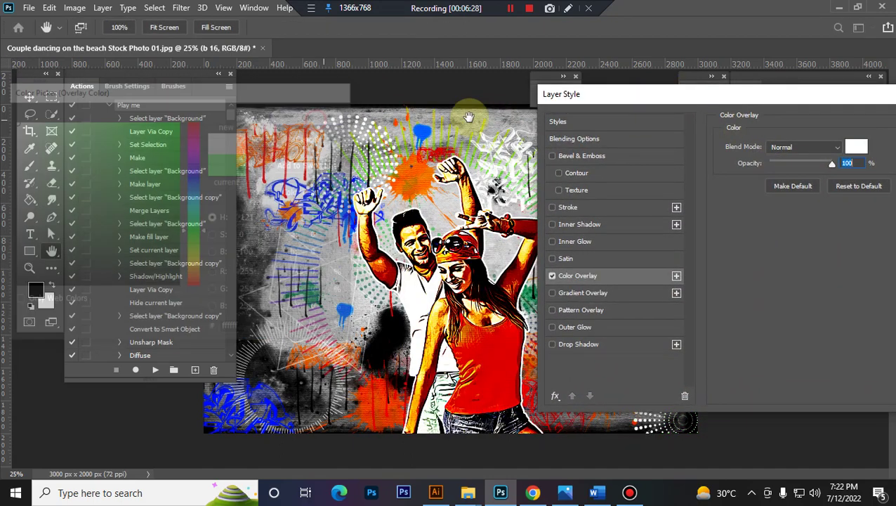
{"action": "left_click_drag", "start_coordinate": [845, 106], "coordinate": [715, 102]}
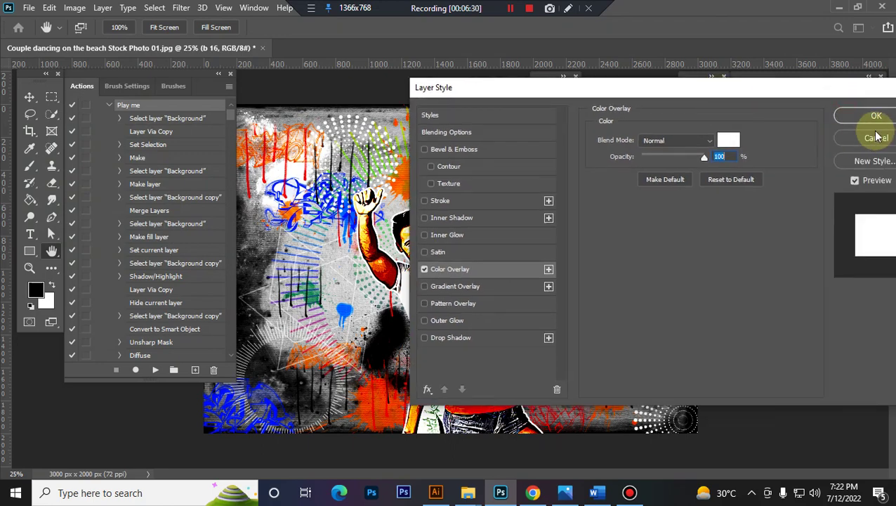
{"action": "left_click", "coordinate": [875, 114]}
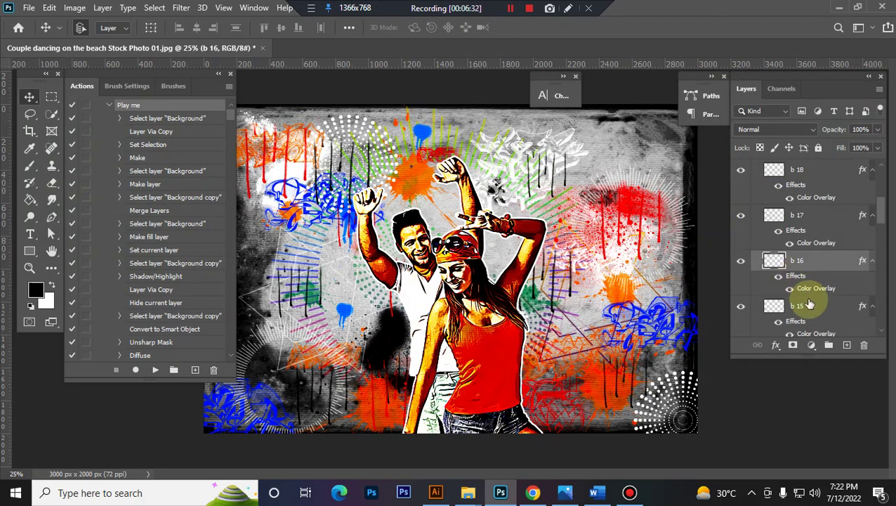
Step: Select and toggle layers b 15 and b 14 to inspect their graffiti
{"action": "scroll", "coordinate": [804, 295], "scroll_direction": "down", "scroll_amount": 1}
{"action": "scroll", "coordinate": [805, 295], "scroll_direction": "down", "scroll_amount": 1}
{"action": "left_click", "coordinate": [822, 224]}
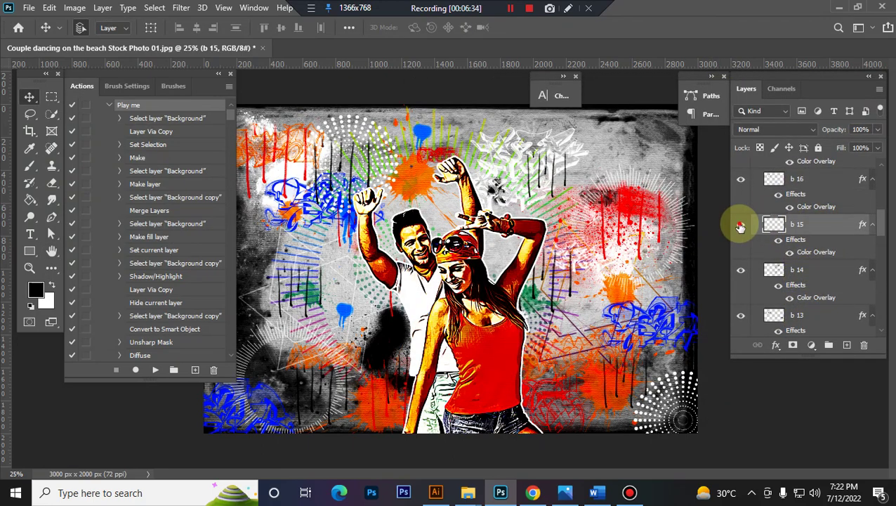
{"action": "left_click", "coordinate": [740, 225]}
{"action": "left_click", "coordinate": [740, 225]}
{"action": "scroll", "coordinate": [797, 232], "scroll_direction": "down", "scroll_amount": 1}
{"action": "left_click", "coordinate": [798, 232]}
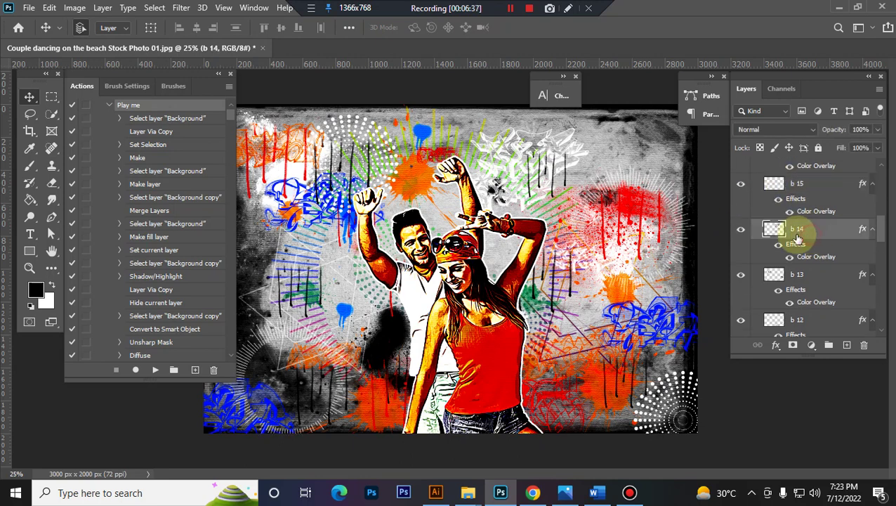
{"action": "left_click", "coordinate": [743, 230]}
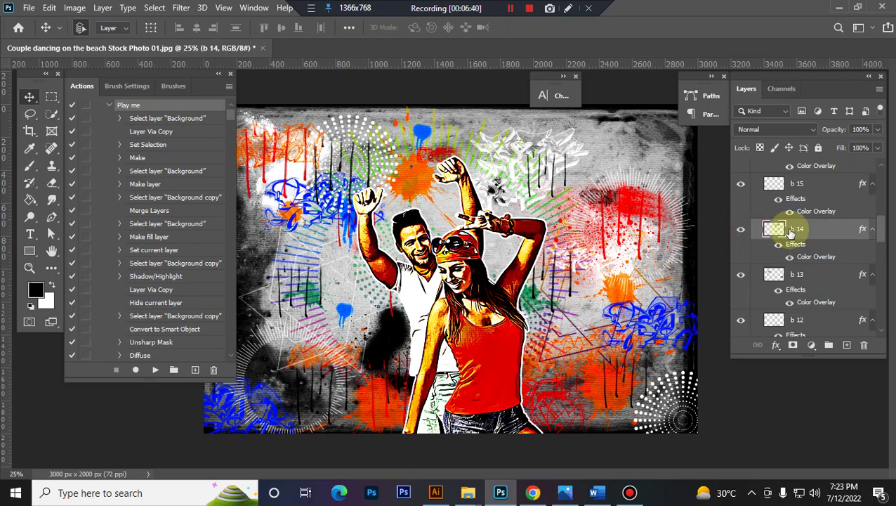
Step: Scale the b 14 white graffiti to 117.64% and nudge it down and left
{"action": "key", "text": "ctrl+t"}
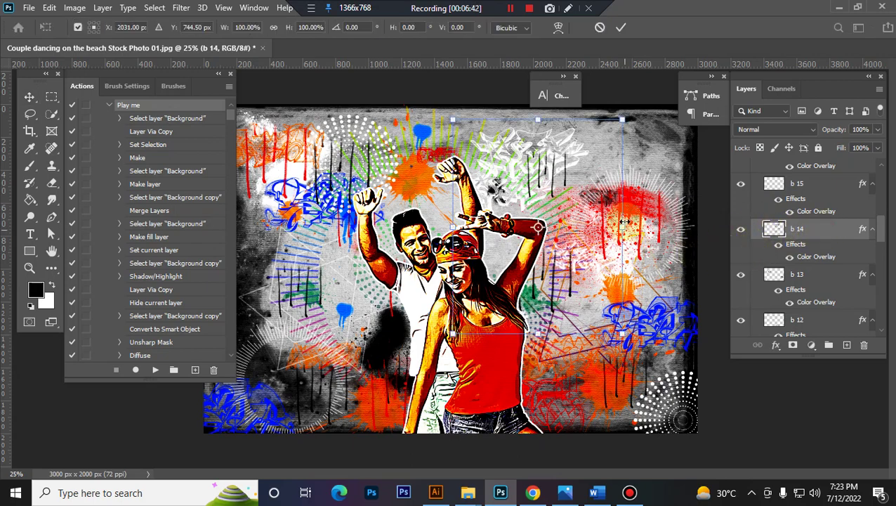
{"action": "left_click_drag", "start_coordinate": [618, 327], "coordinate": [637, 351]}
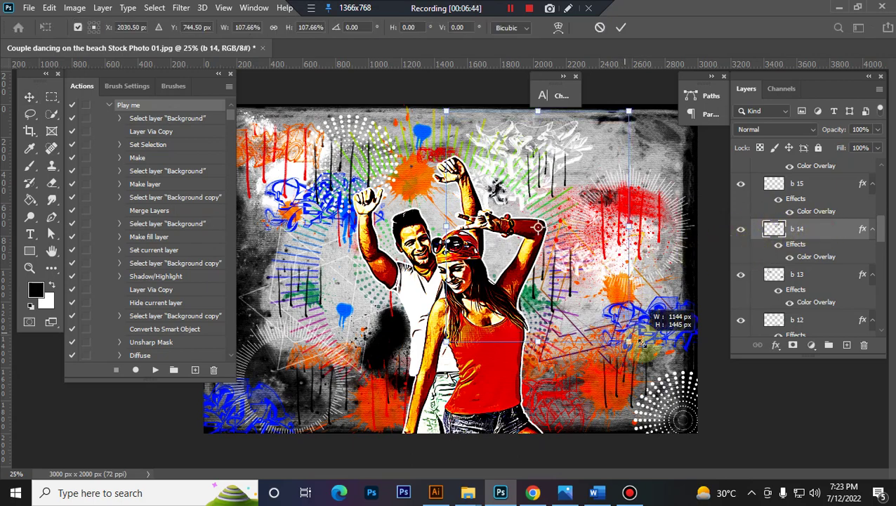
{"action": "left_click_drag", "start_coordinate": [578, 139], "coordinate": [571, 168]}
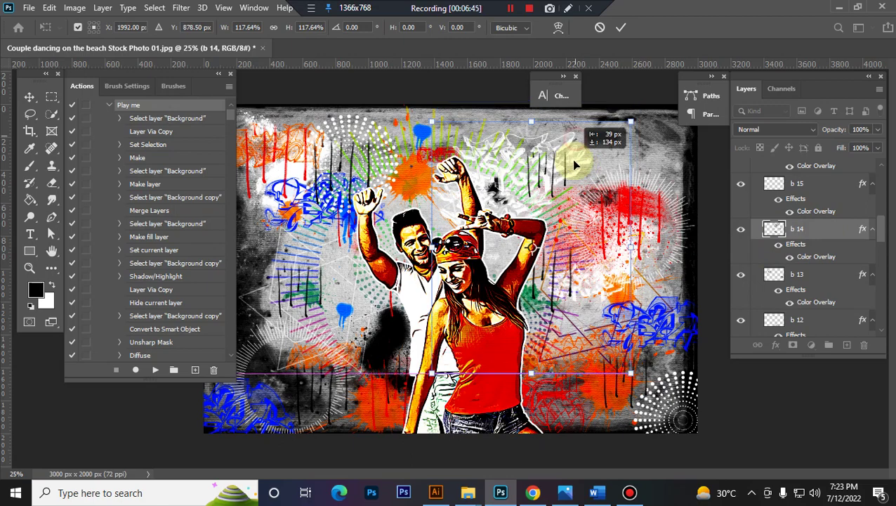
{"action": "key", "text": "Return"}
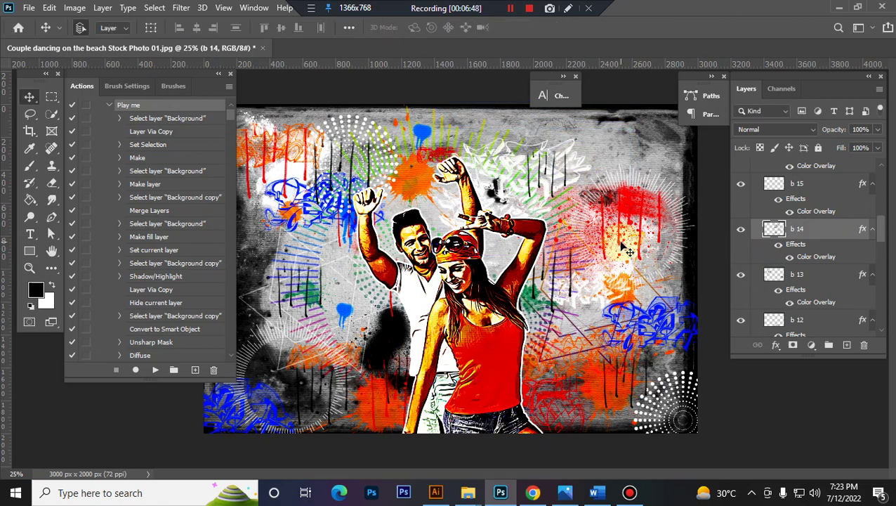
Step: Collapse the 'brushes try it' group and expand the 'background change here' group
{"action": "scroll", "coordinate": [776, 239], "scroll_direction": "up", "scroll_amount": 2}
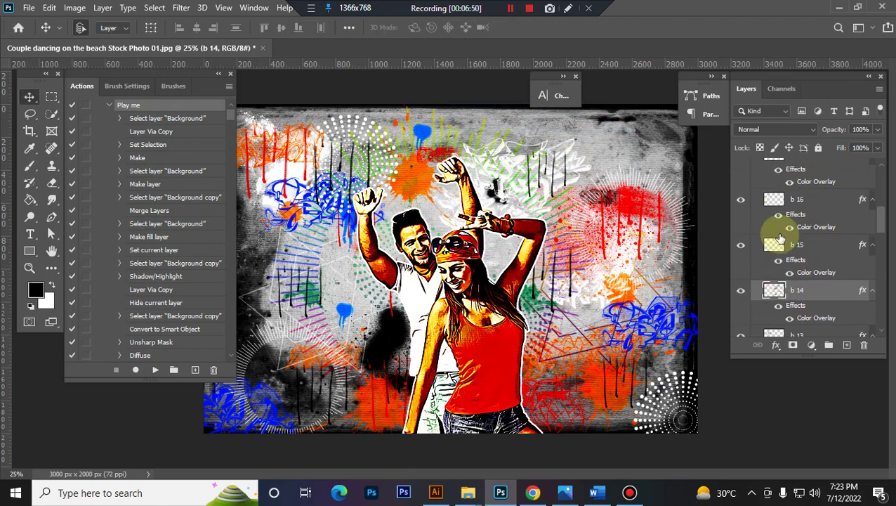
{"action": "scroll", "coordinate": [779, 240], "scroll_direction": "up", "scroll_amount": 2}
{"action": "scroll", "coordinate": [778, 240], "scroll_direction": "up", "scroll_amount": 2}
{"action": "scroll", "coordinate": [777, 239], "scroll_direction": "up", "scroll_amount": 2}
{"action": "scroll", "coordinate": [762, 246], "scroll_direction": "up", "scroll_amount": 3}
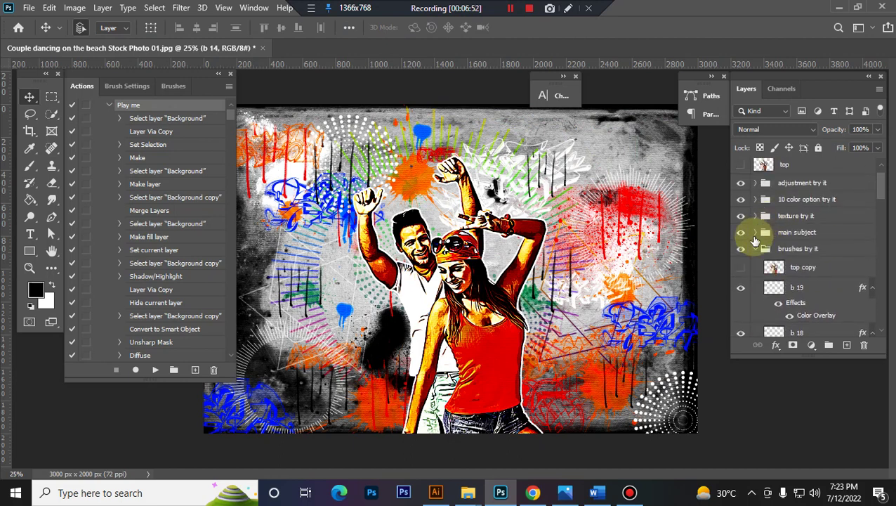
{"action": "left_click", "coordinate": [755, 249]}
{"action": "left_click", "coordinate": [785, 289]}
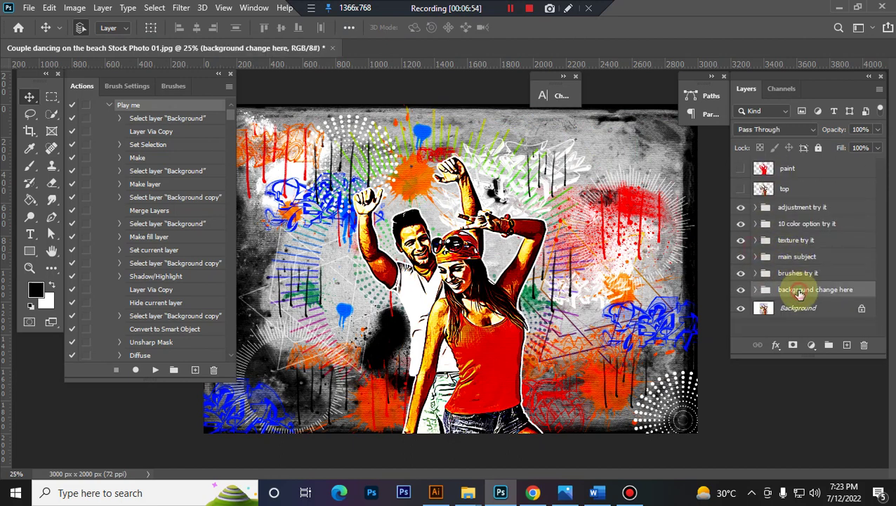
{"action": "left_click", "coordinate": [756, 291]}
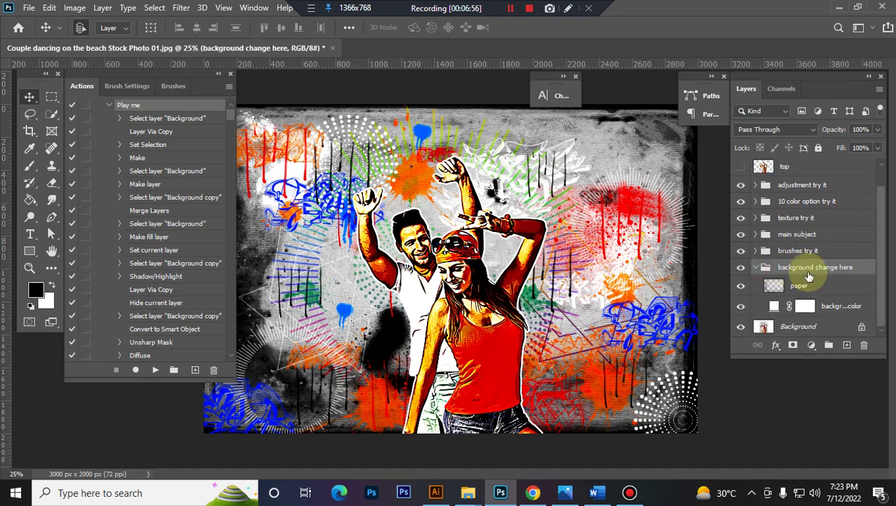
Step: Toggle the paper texture layer's visibility to compare, leaving it visible
{"action": "left_click", "coordinate": [750, 288]}
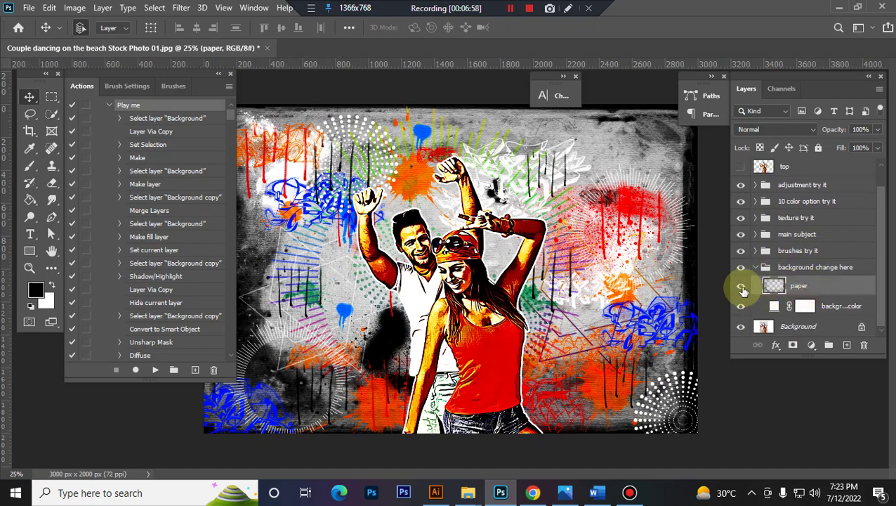
{"action": "left_click", "coordinate": [742, 288]}
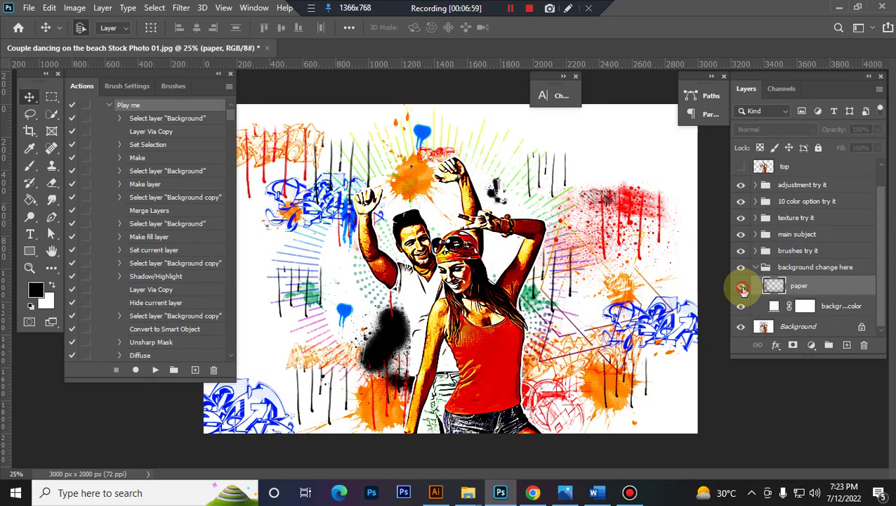
{"action": "left_click", "coordinate": [742, 288]}
{"action": "left_click", "coordinate": [742, 288]}
{"action": "left_click", "coordinate": [742, 288]}
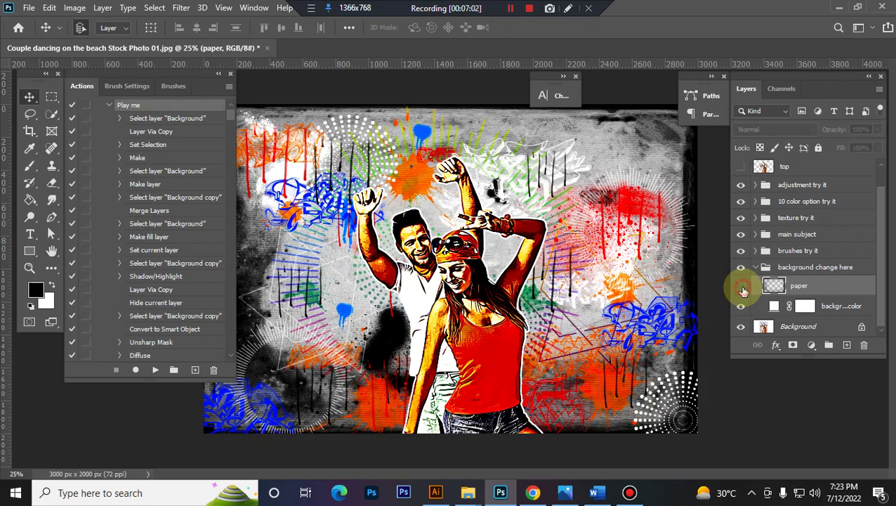
{"action": "left_click", "coordinate": [742, 288]}
{"action": "left_click", "coordinate": [742, 288]}
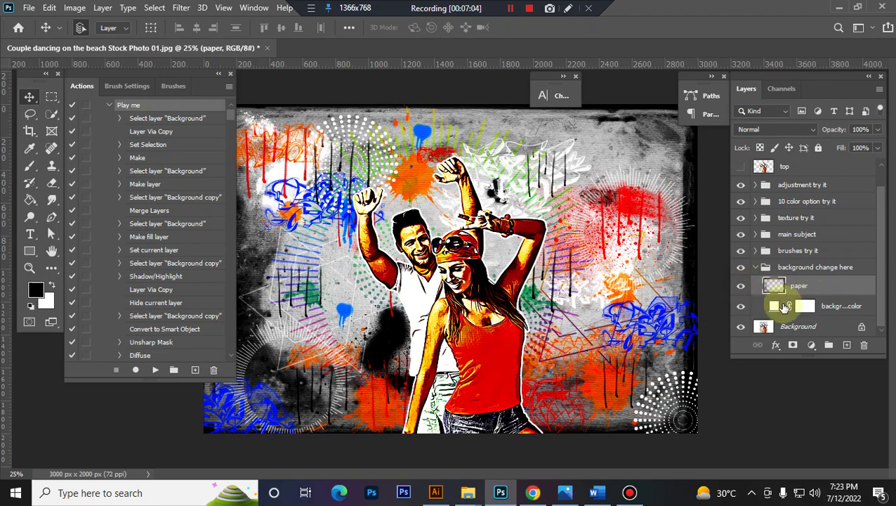
{"action": "double_click", "coordinate": [805, 307]}
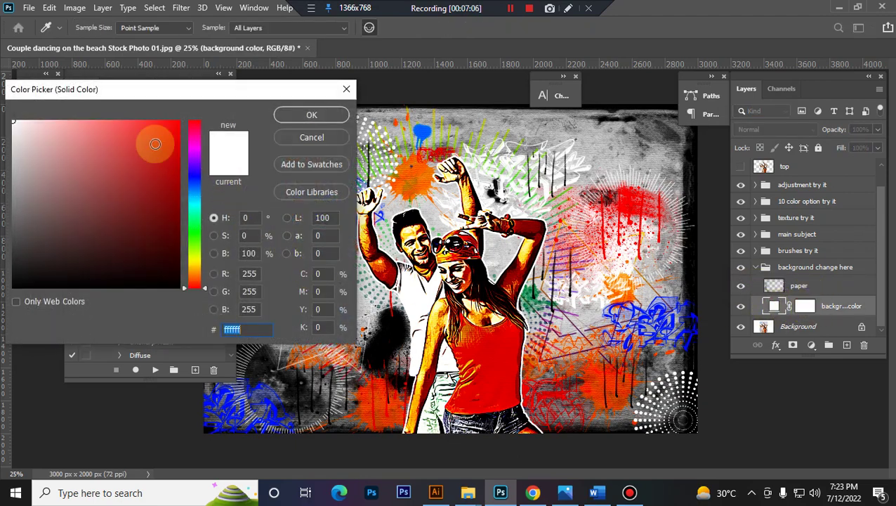
{"action": "left_click", "coordinate": [128, 129]}
{"action": "left_click", "coordinate": [156, 178]}
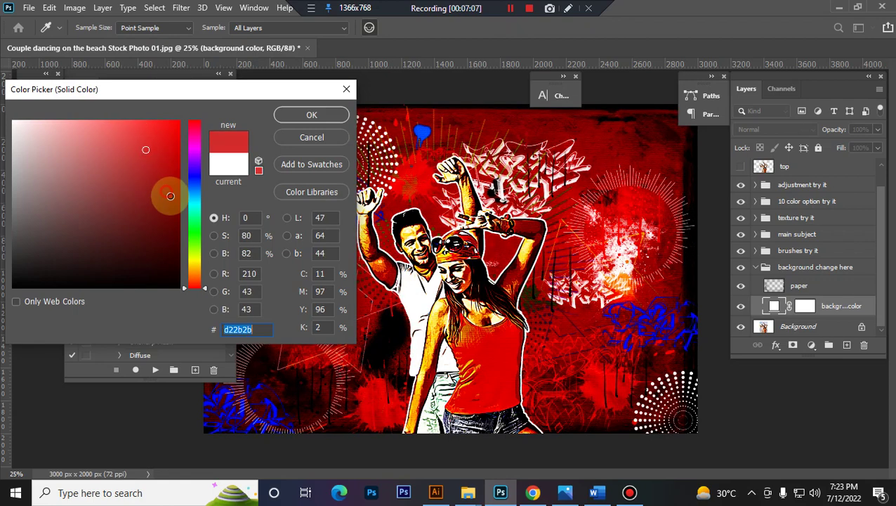
{"action": "left_click", "coordinate": [174, 215]}
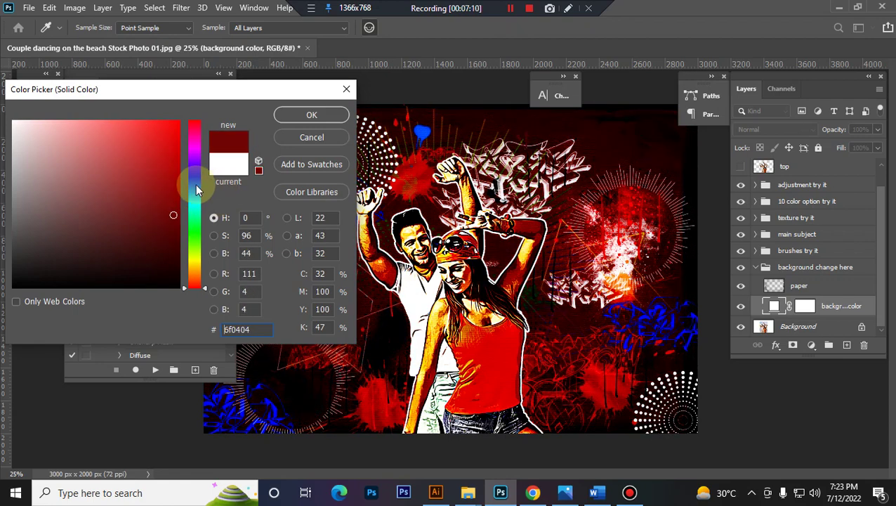
{"action": "left_click_drag", "start_coordinate": [196, 186], "coordinate": [196, 208]}
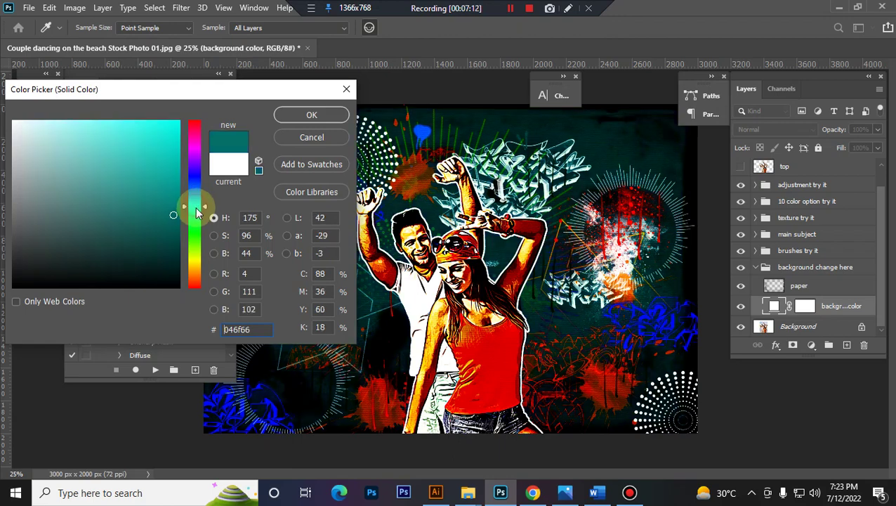
{"action": "left_click", "coordinate": [315, 138]}
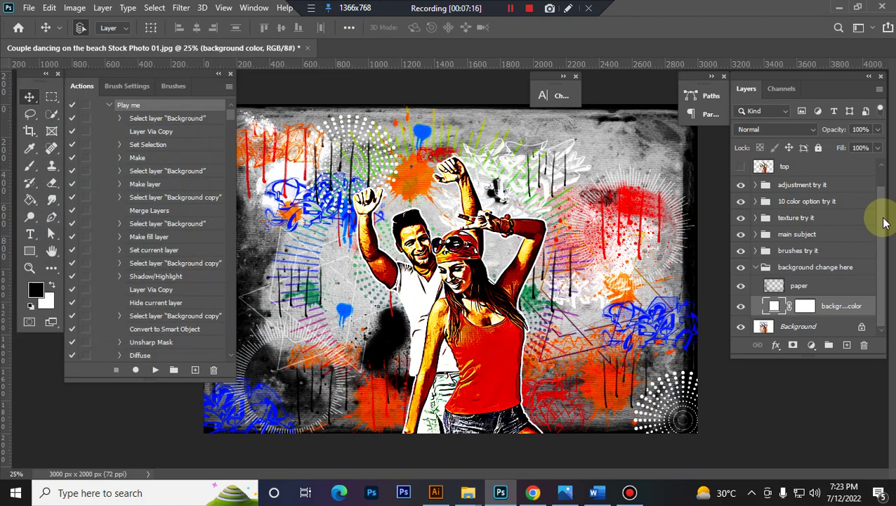